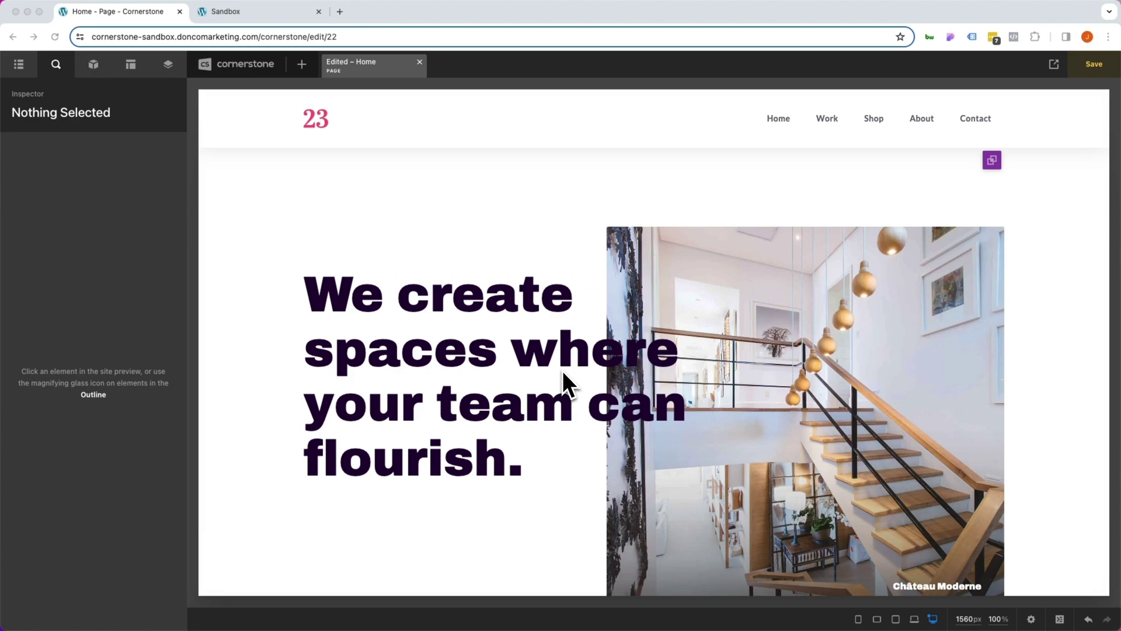
Scroll the preview down to bring the hero area below the heading into view.
{"action": "scroll", "coordinate": [562, 369], "scroll_direction": "down", "scroll_amount": 1}
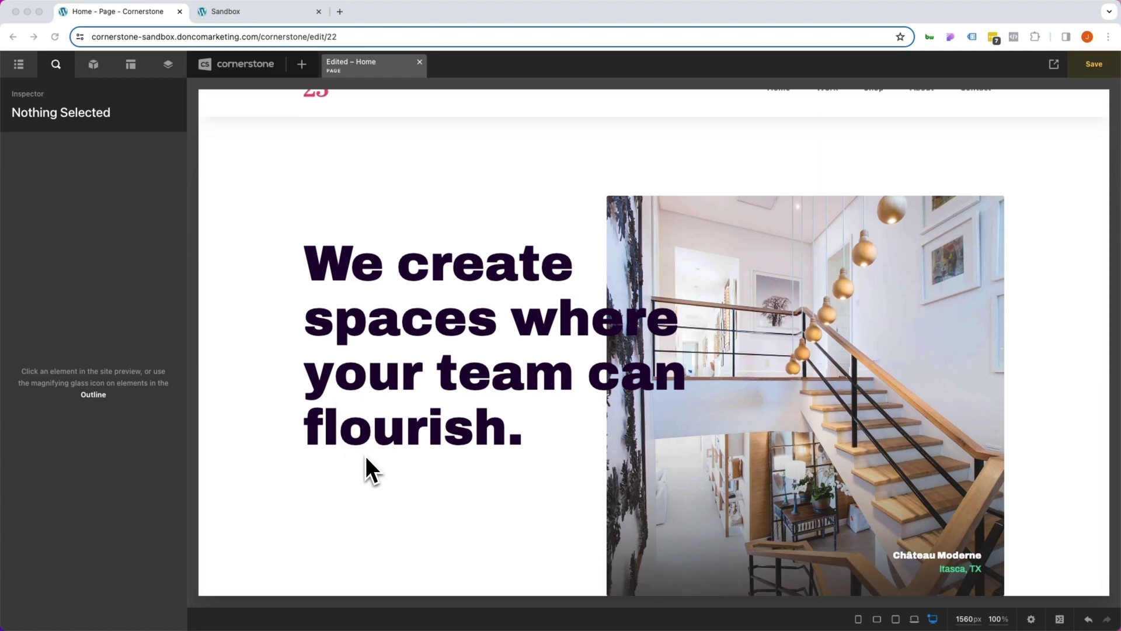
Select the hero grid and drag a Modal element from the library below the heading.
{"action": "left_click", "coordinate": [425, 481]}
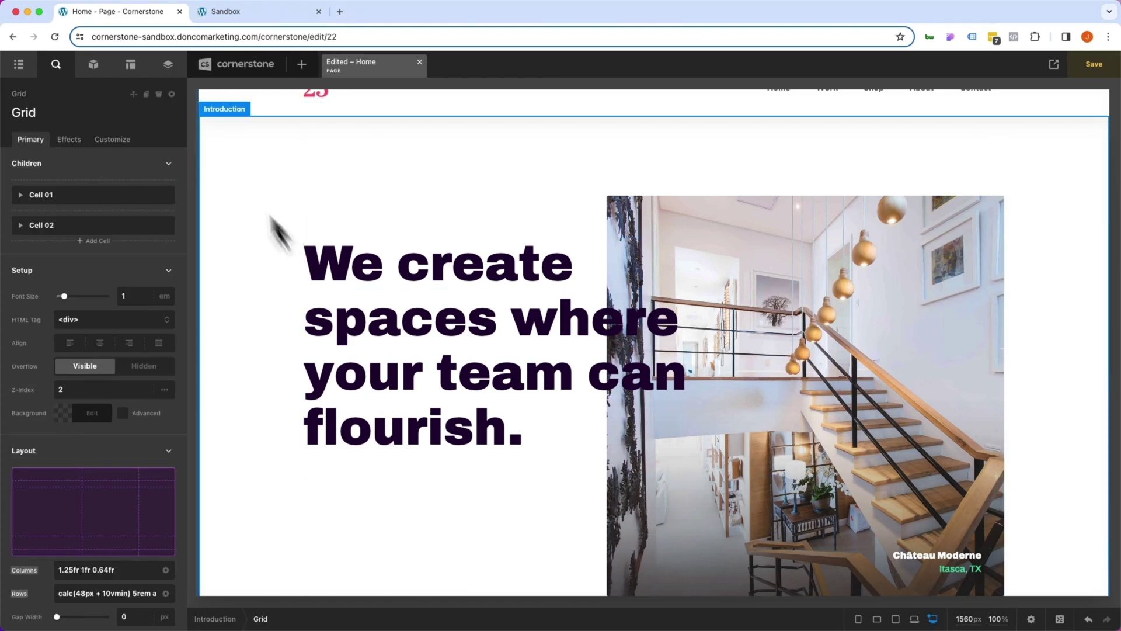
{"action": "left_click", "coordinate": [93, 65]}
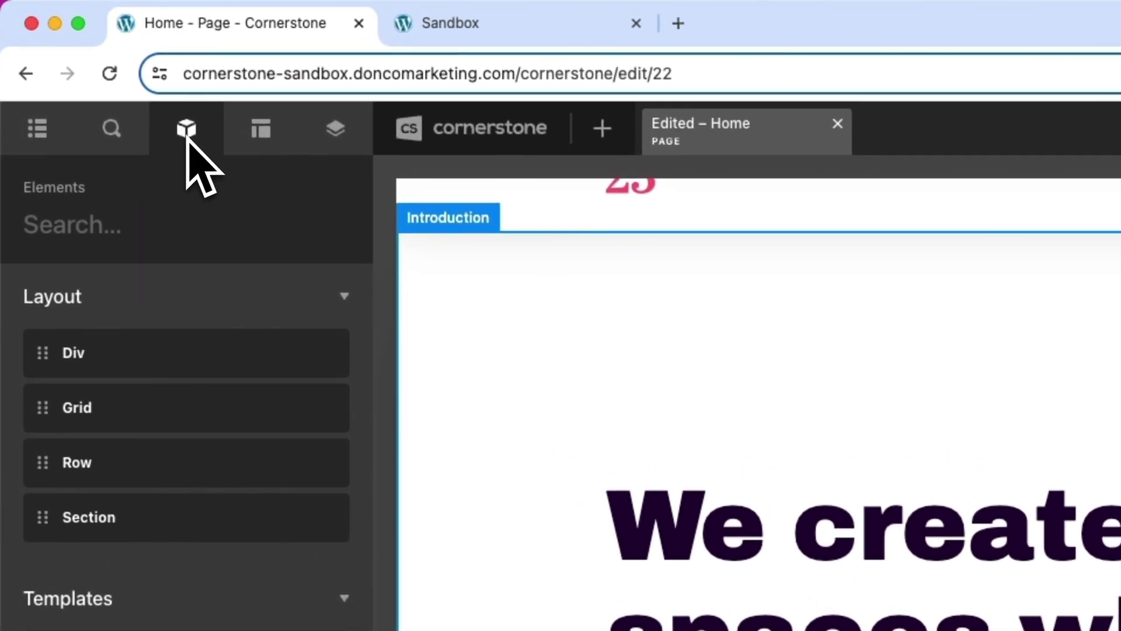
{"action": "type", "text": "modal"}
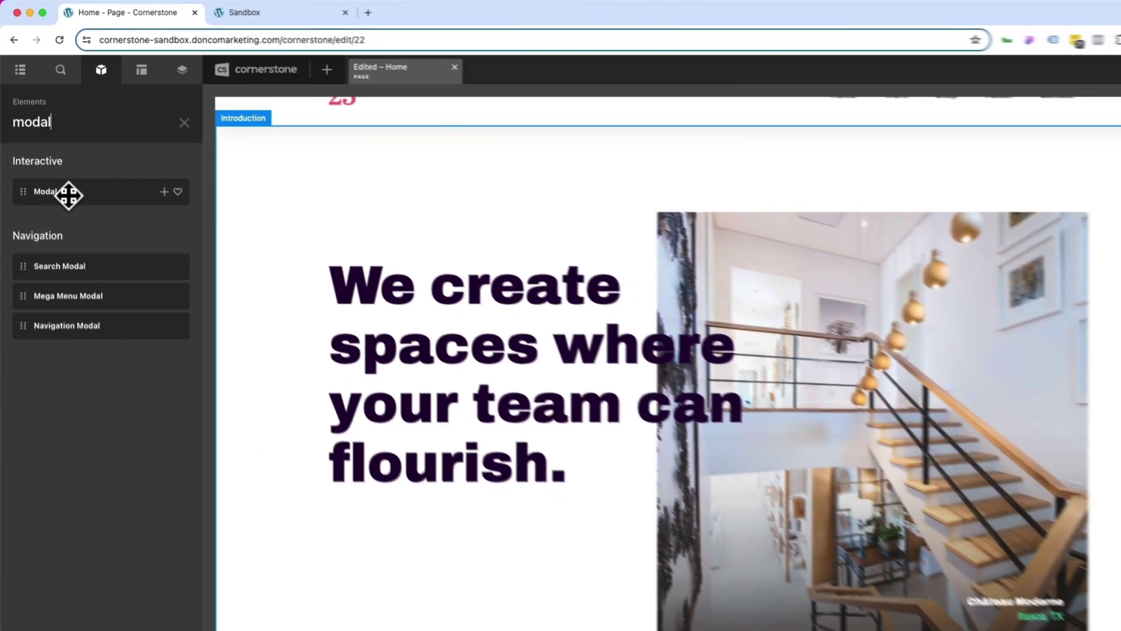
{"action": "left_click_drag", "start_coordinate": [68, 193], "coordinate": [381, 513]}
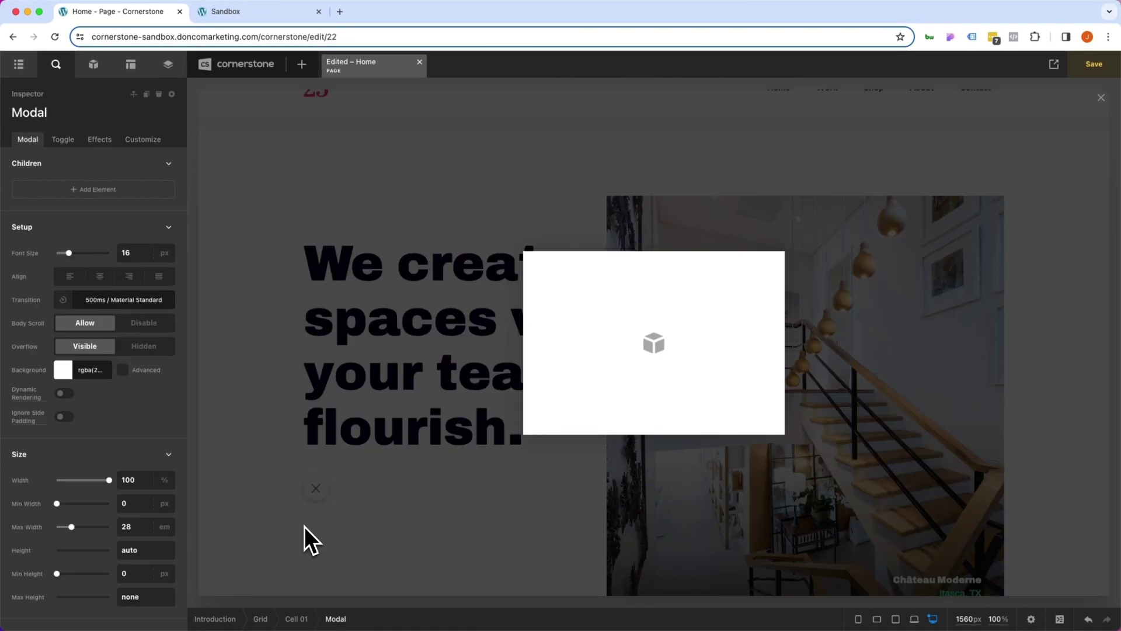
{"action": "left_click", "coordinate": [303, 526]}
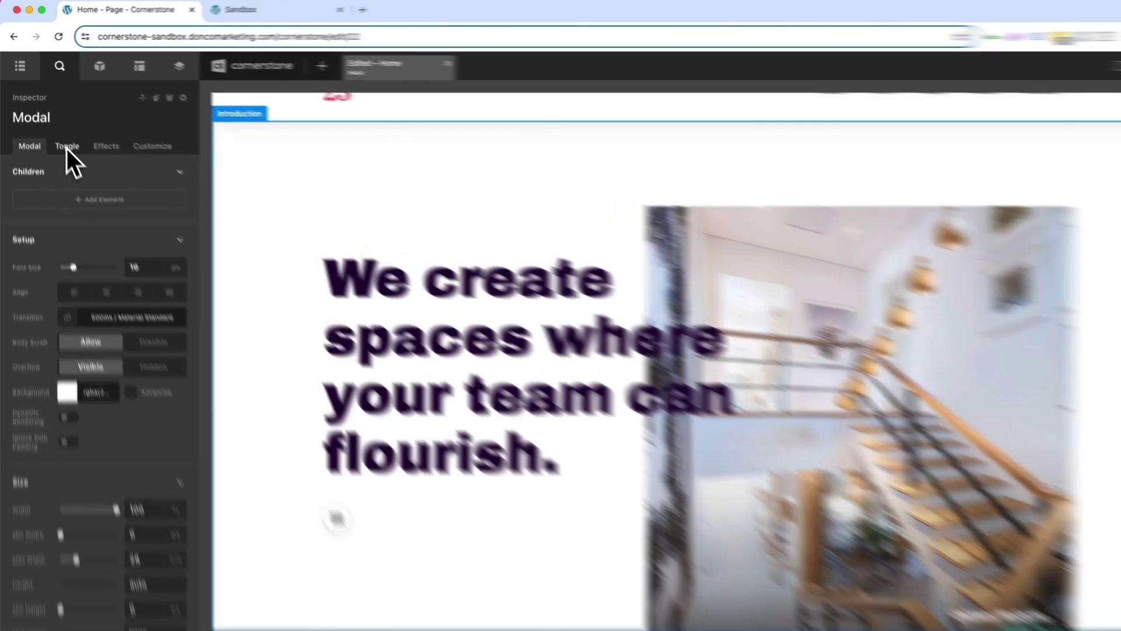
Enable the toggle's text label and clear its width and height to auto.
{"action": "left_click", "coordinate": [63, 140]}
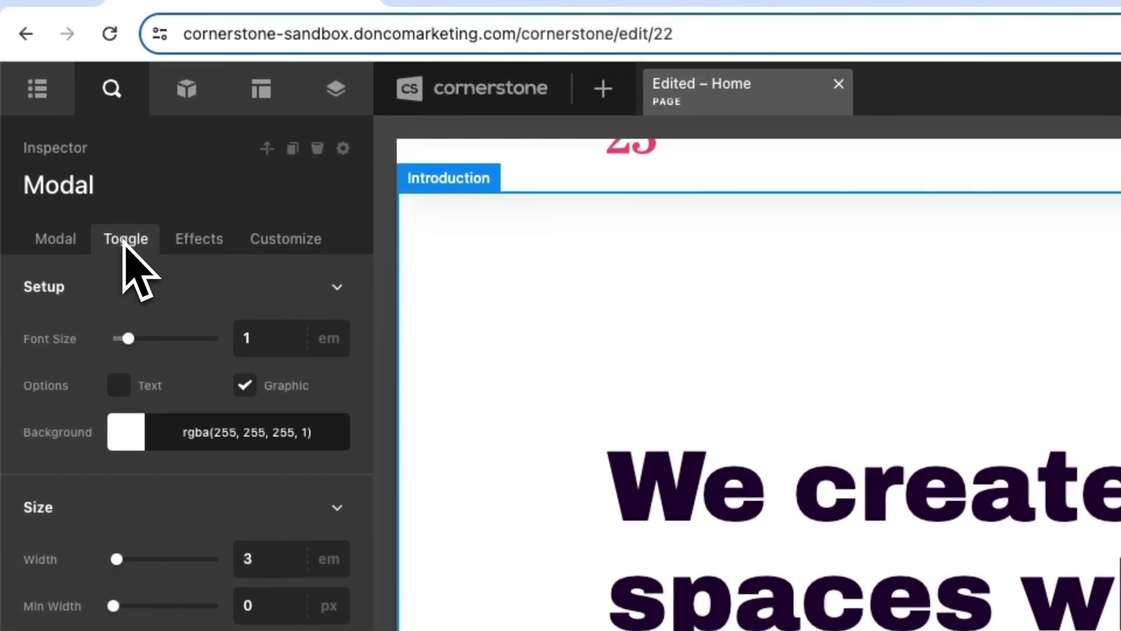
{"action": "left_click", "coordinate": [113, 368]}
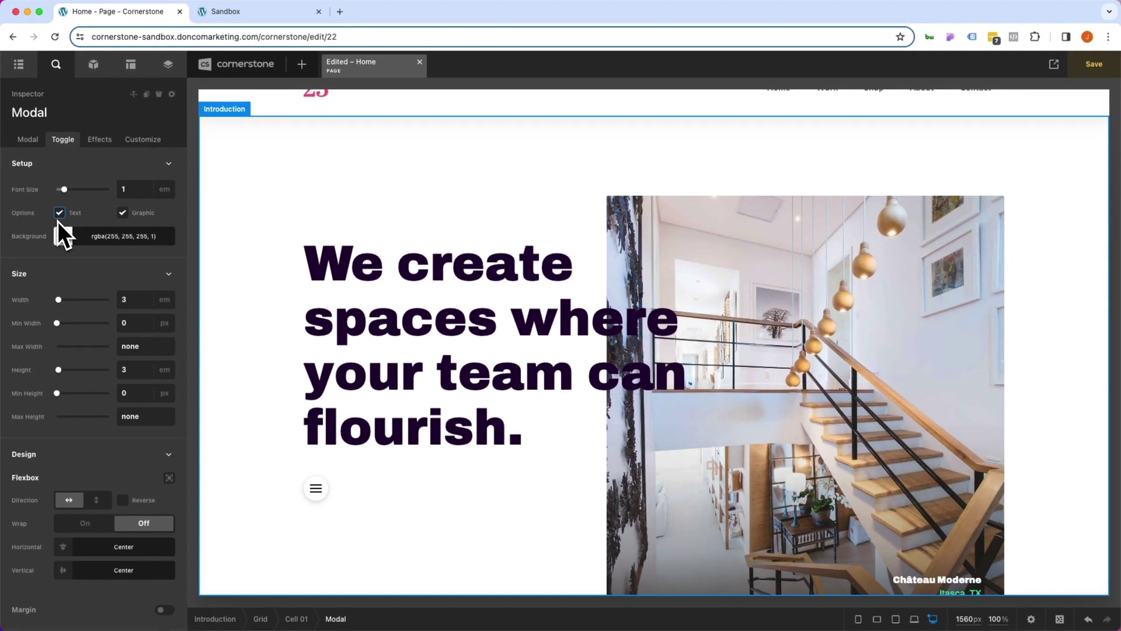
{"action": "left_click", "coordinate": [125, 301]}
{"action": "key", "text": "BackSpace"}
{"action": "key", "text": "Tab"}
{"action": "key", "text": "BackSpace"}
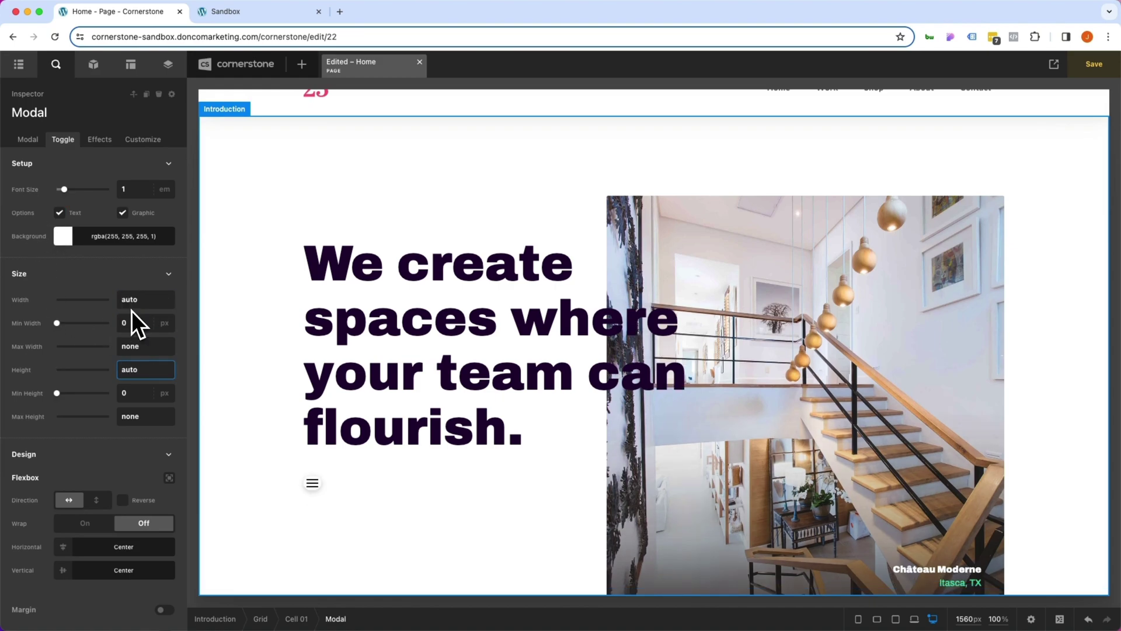
Turn on unlinked toggle padding with 0.575em top and 0.85em right.
{"action": "scroll", "coordinate": [122, 327], "scroll_direction": "down", "scroll_amount": 5}
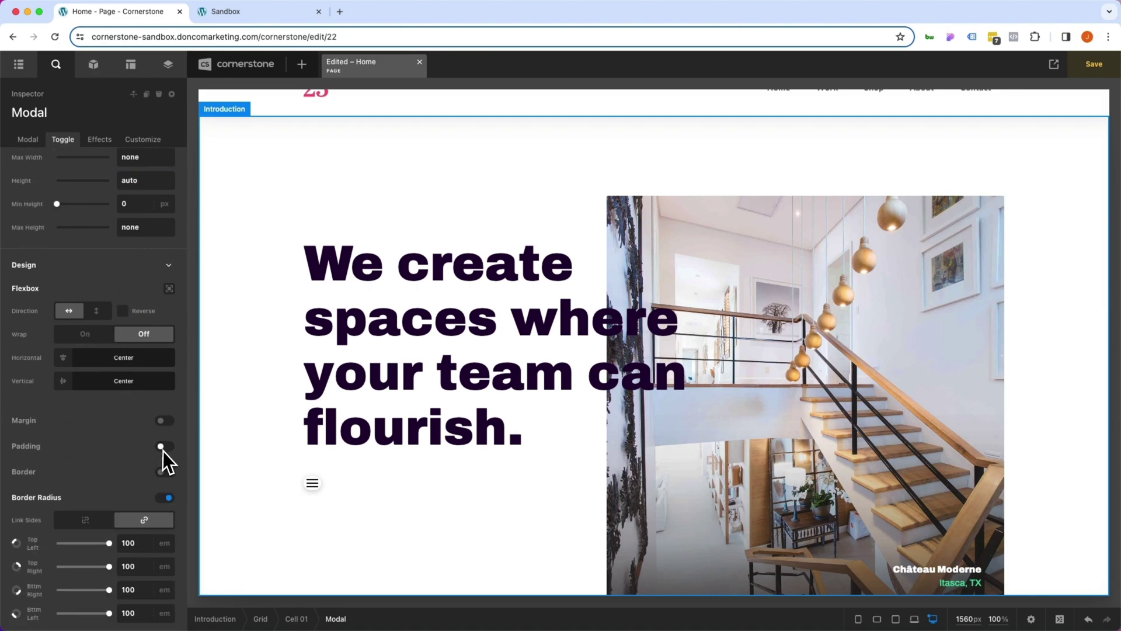
{"action": "left_click", "coordinate": [165, 447]}
{"action": "left_click", "coordinate": [128, 467]}
{"action": "left_click", "coordinate": [123, 491]}
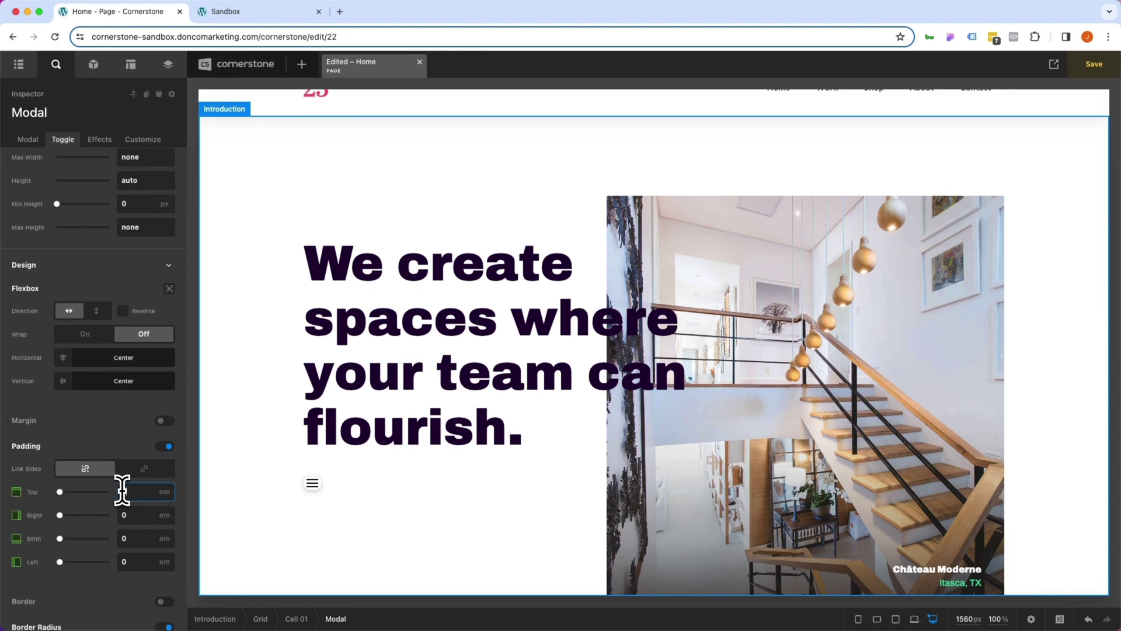
{"action": "type", "text": "0.575"}
{"action": "key", "text": "Return"}
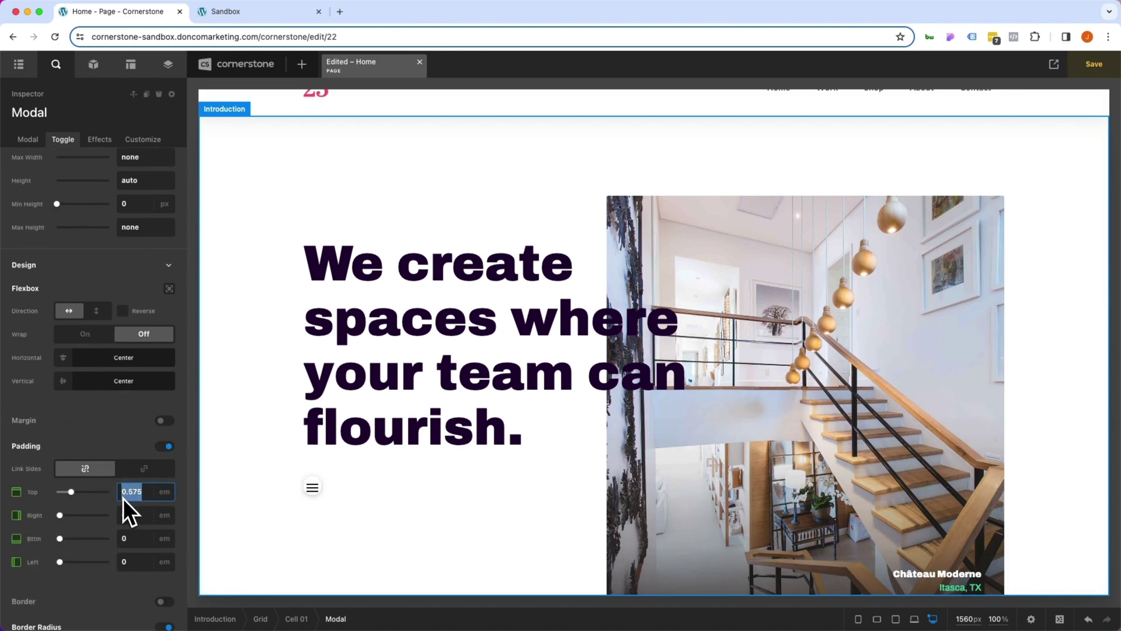
{"action": "left_click", "coordinate": [126, 510]}
{"action": "type", "text": "0.85"}
{"action": "key", "text": "Return"}
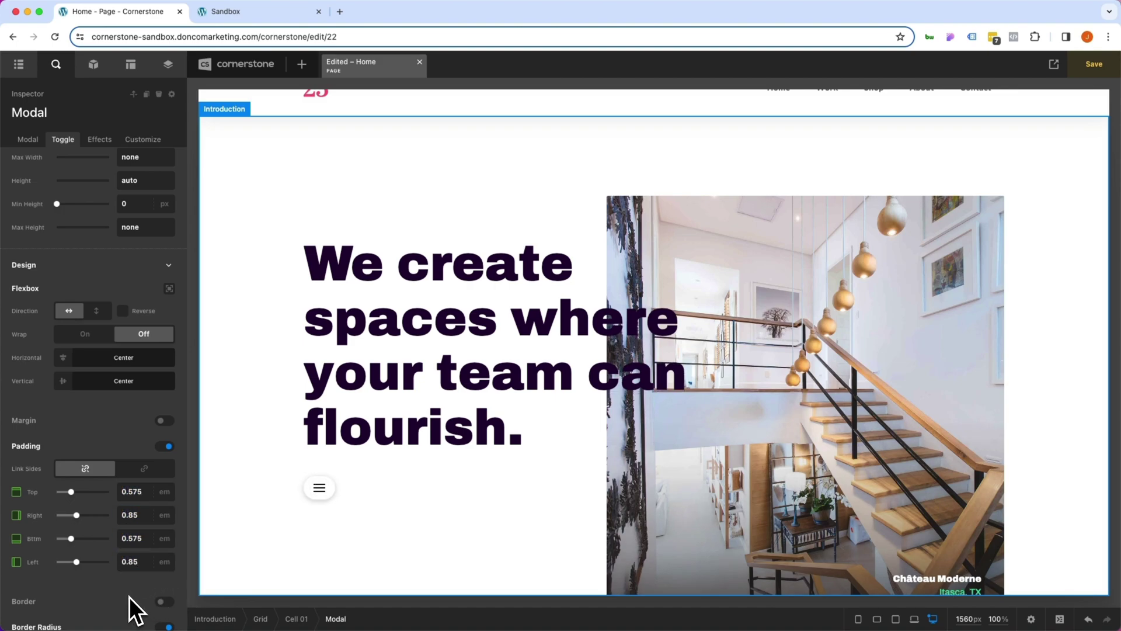
Set the toggle's primary label text to 'Watch Video'.
{"action": "scroll", "coordinate": [131, 595], "scroll_direction": "down", "scroll_amount": 10}
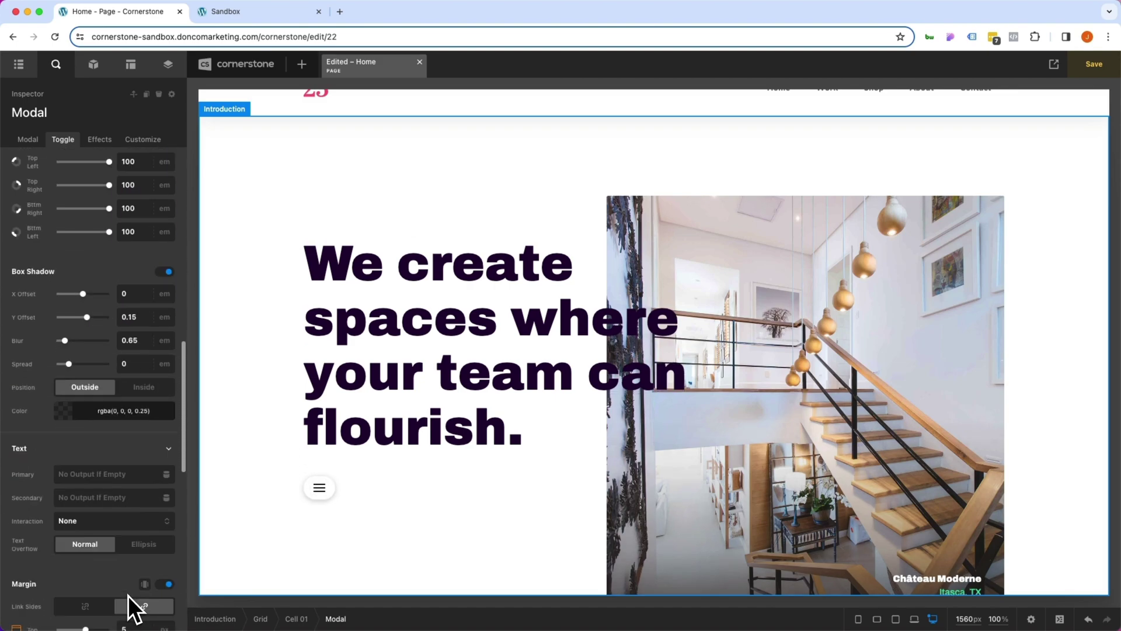
{"action": "left_click", "coordinate": [83, 414]}
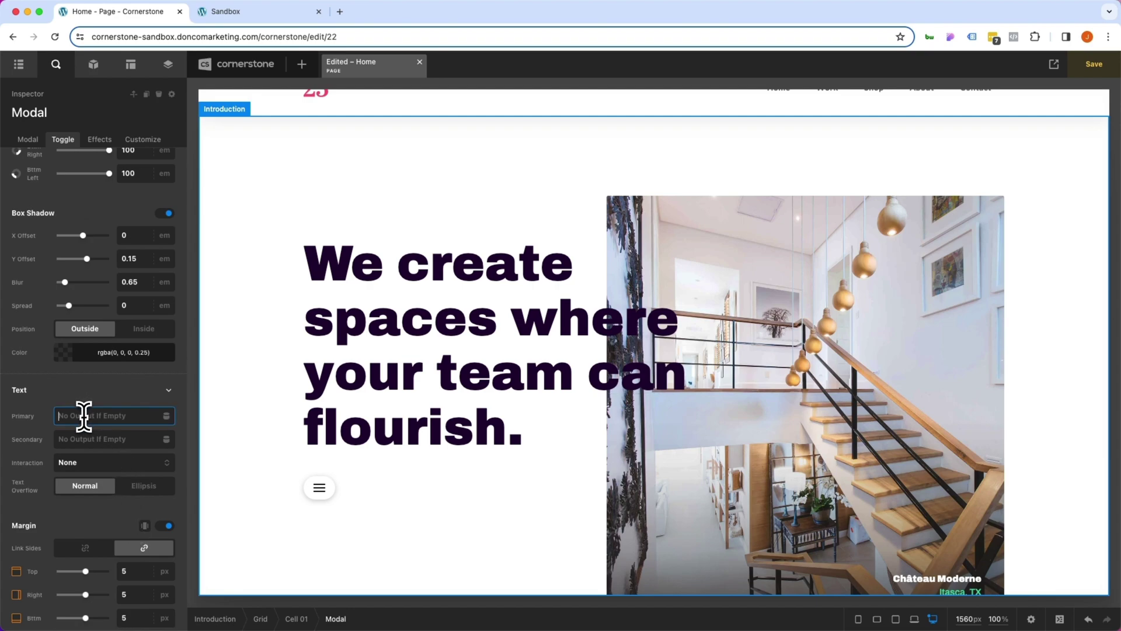
{"action": "type", "text": "Watch Video"}
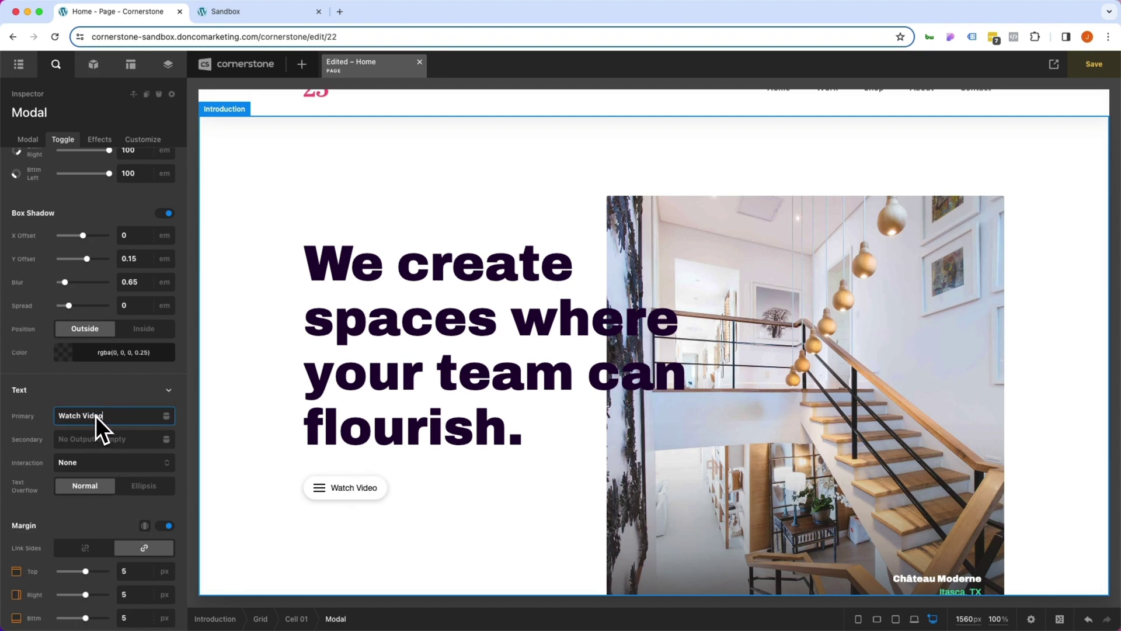
Switch the toggle graphic to an icon and choose the solid play icon.
{"action": "scroll", "coordinate": [96, 416], "scroll_direction": "down", "scroll_amount": 5}
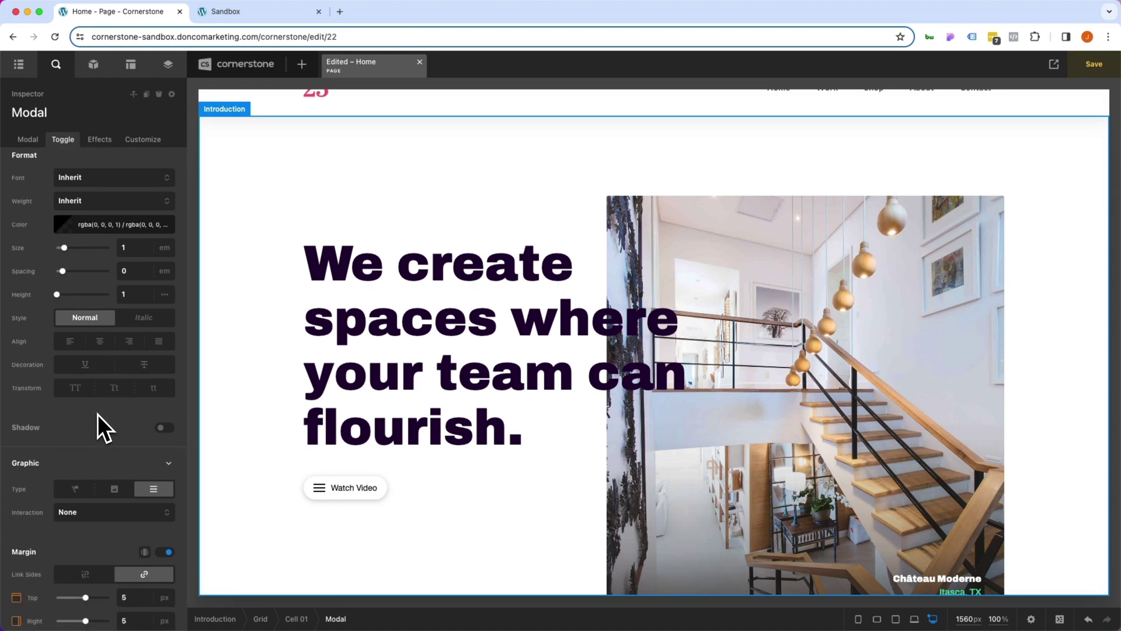
{"action": "scroll", "coordinate": [98, 413], "scroll_direction": "down", "scroll_amount": 1}
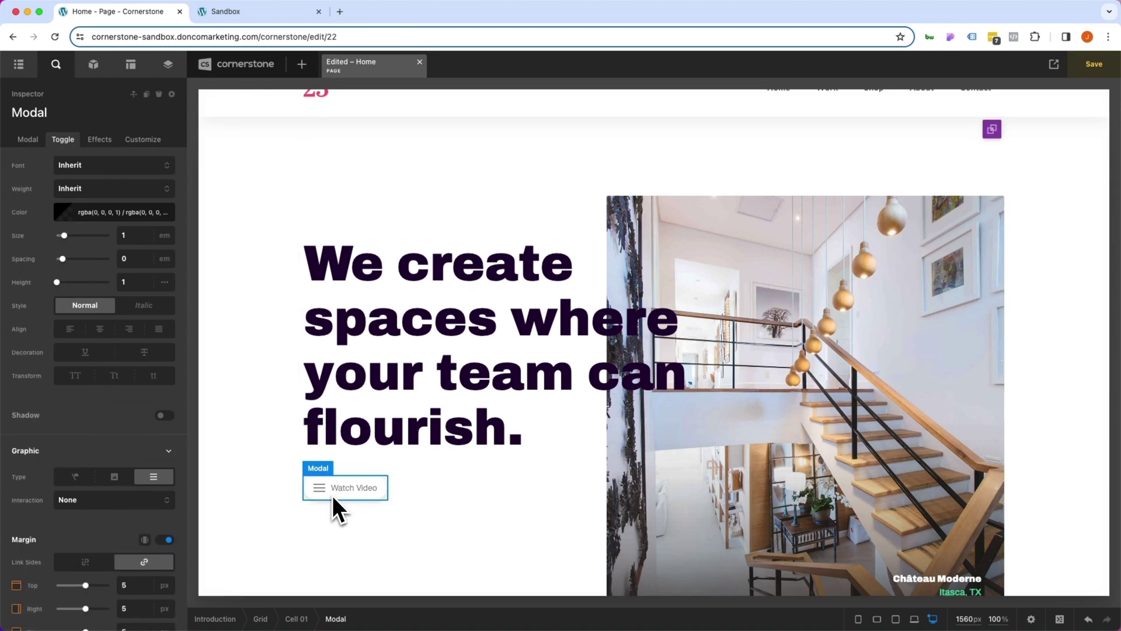
{"action": "scroll", "coordinate": [82, 482], "scroll_direction": "up", "scroll_amount": 1}
{"action": "left_click", "coordinate": [83, 482]}
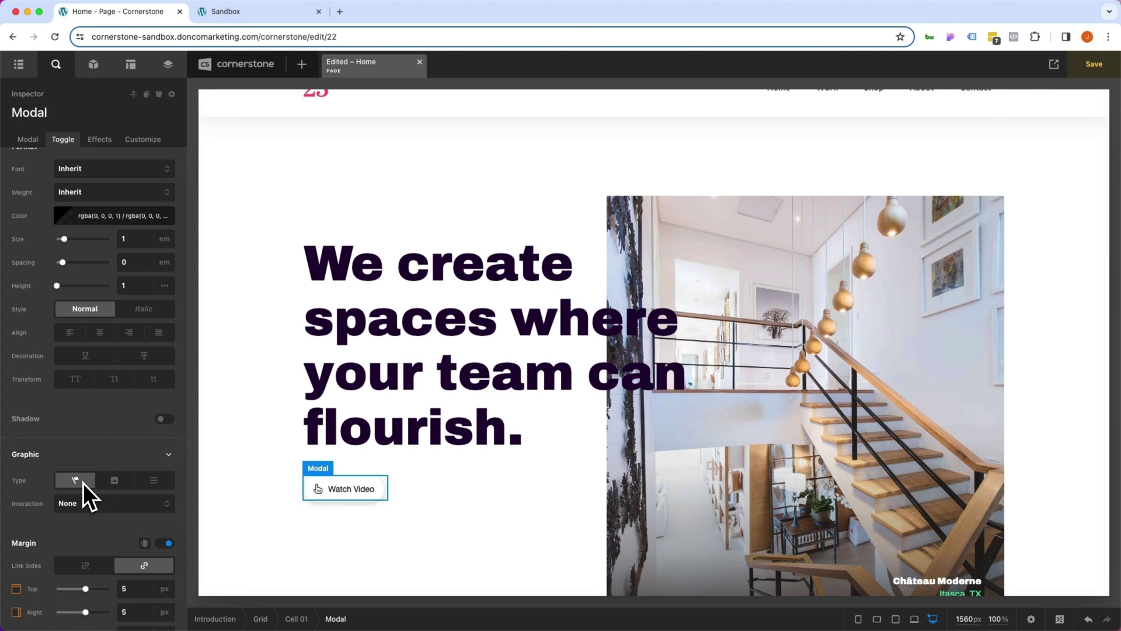
{"action": "scroll", "coordinate": [78, 482], "scroll_direction": "down", "scroll_amount": 10}
{"action": "left_click", "coordinate": [66, 483]}
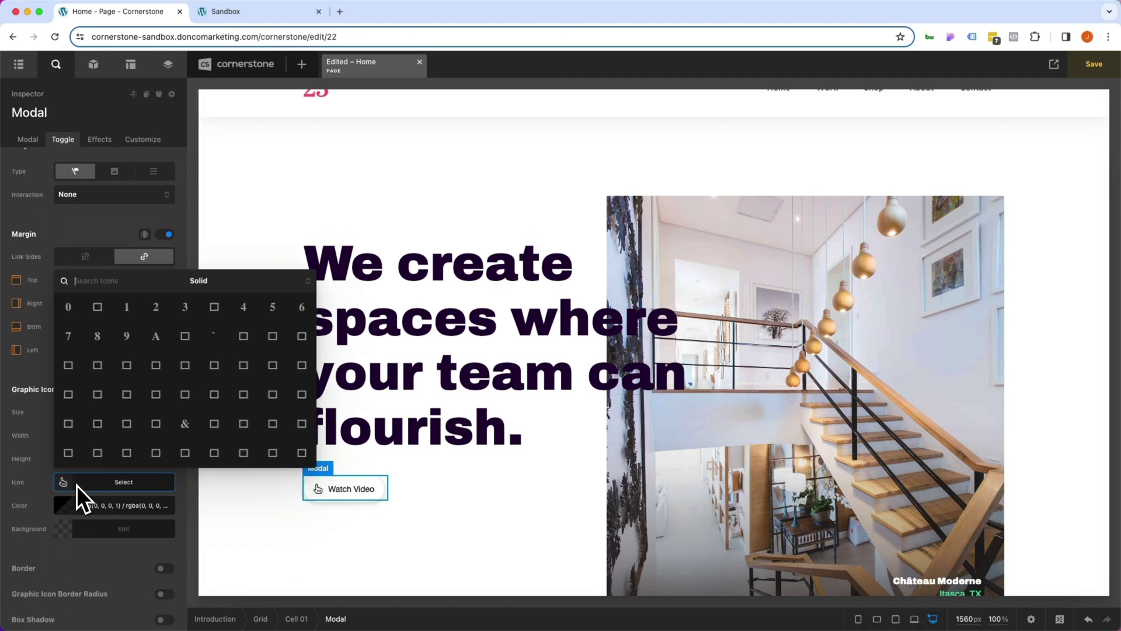
{"action": "type", "text": "play"}
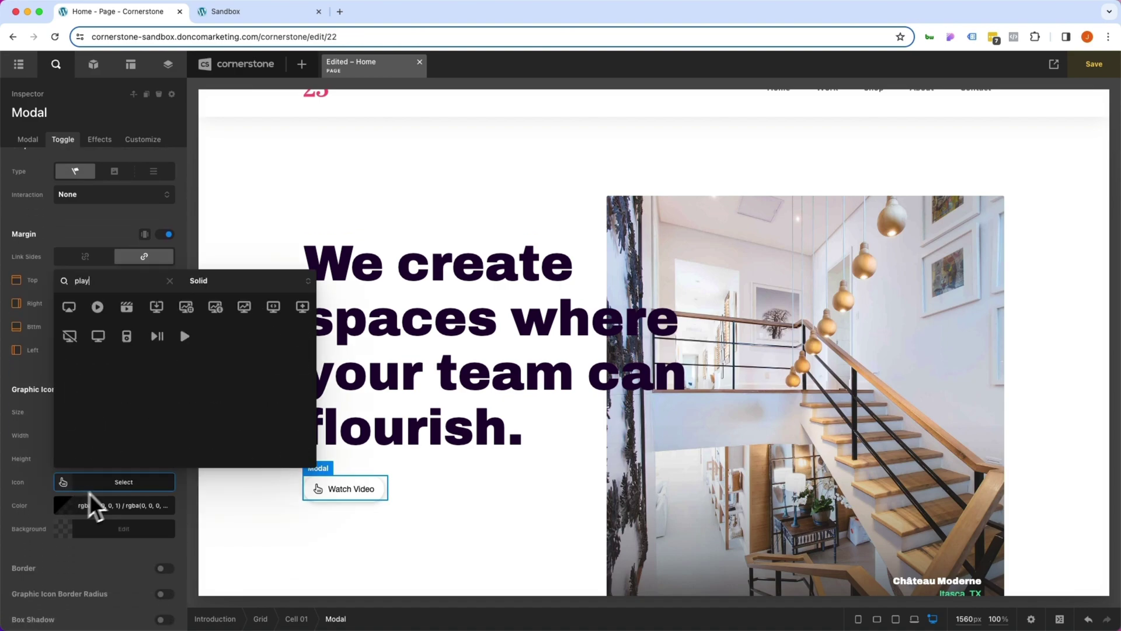
{"action": "left_click", "coordinate": [191, 344]}
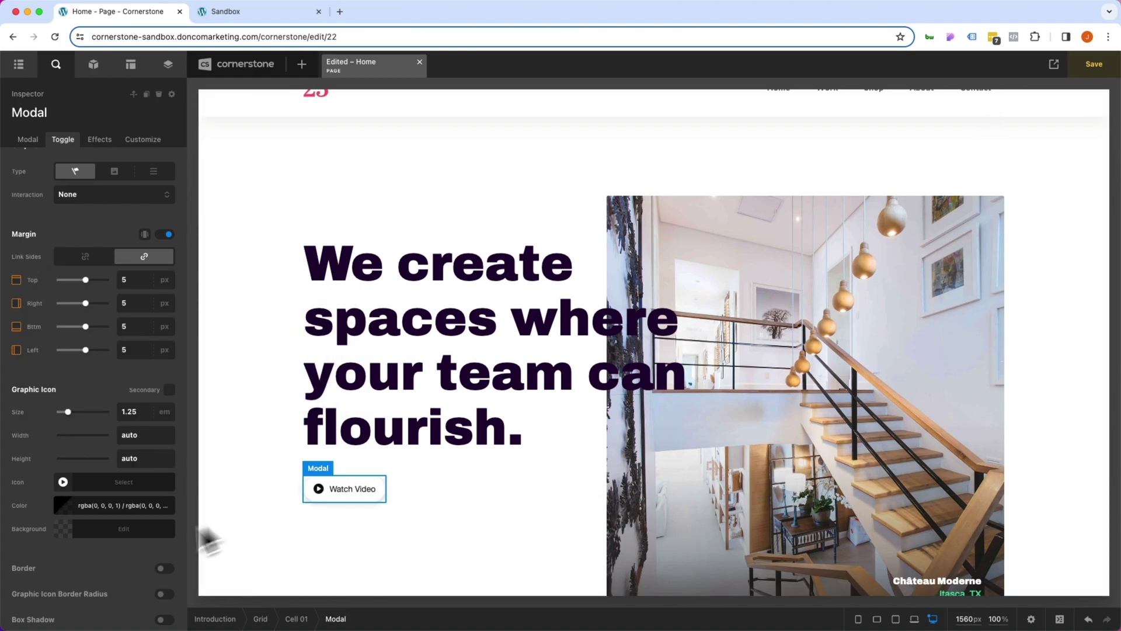
Open the modal from Watch Video and drop a Video element inside it.
{"action": "left_click", "coordinate": [333, 501]}
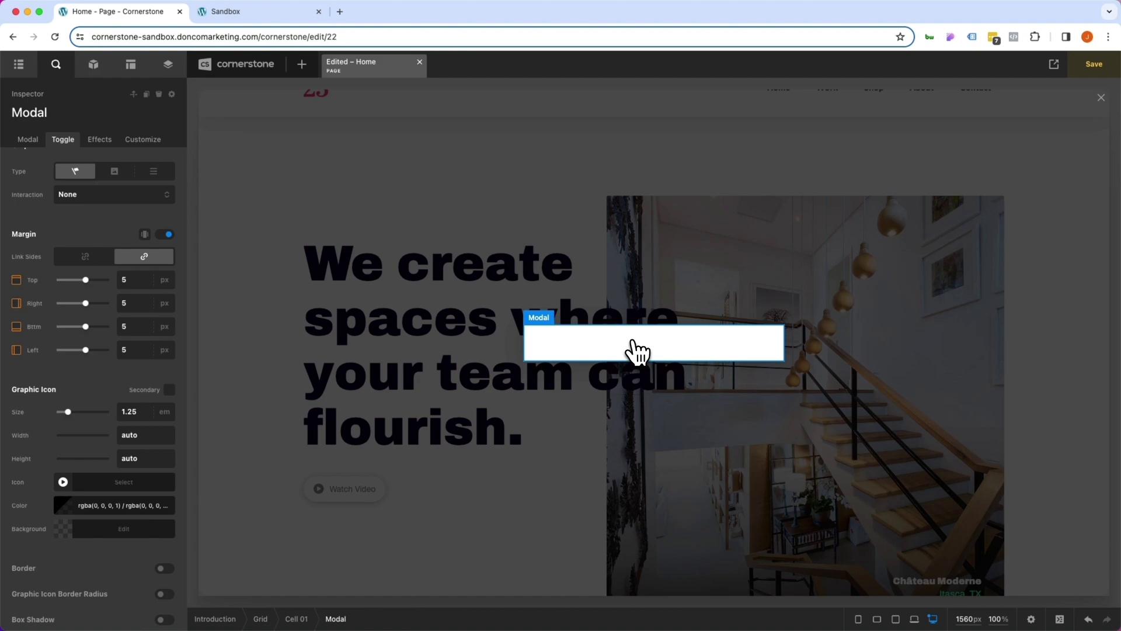
{"action": "scroll", "coordinate": [70, 262], "scroll_direction": "down", "scroll_amount": 10}
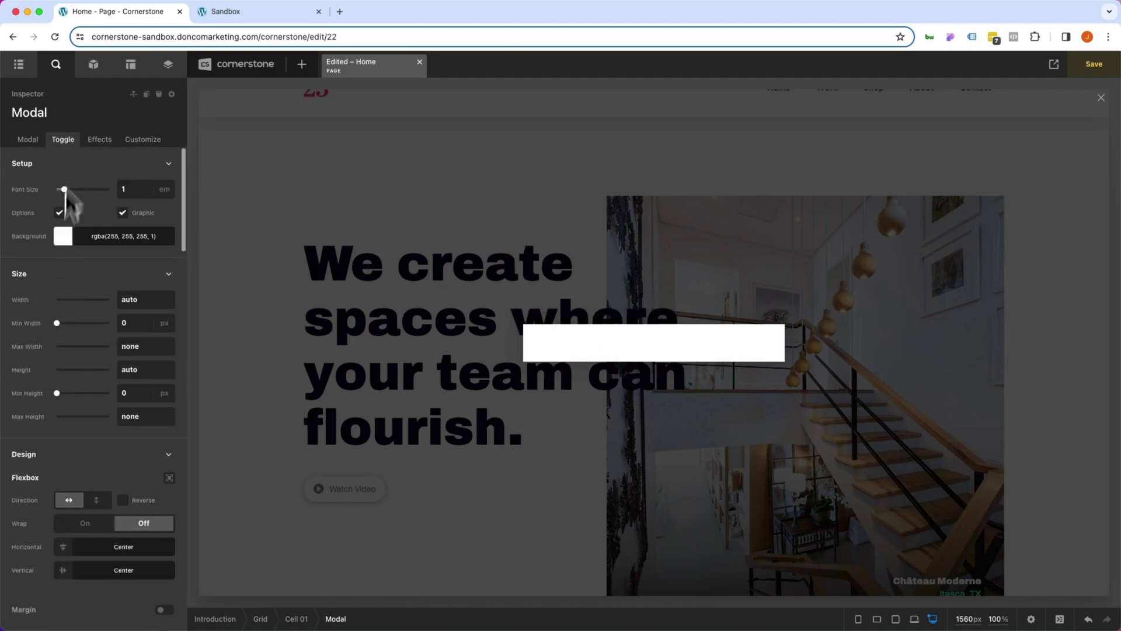
{"action": "left_click", "coordinate": [93, 66]}
{"action": "type", "text": "video"}
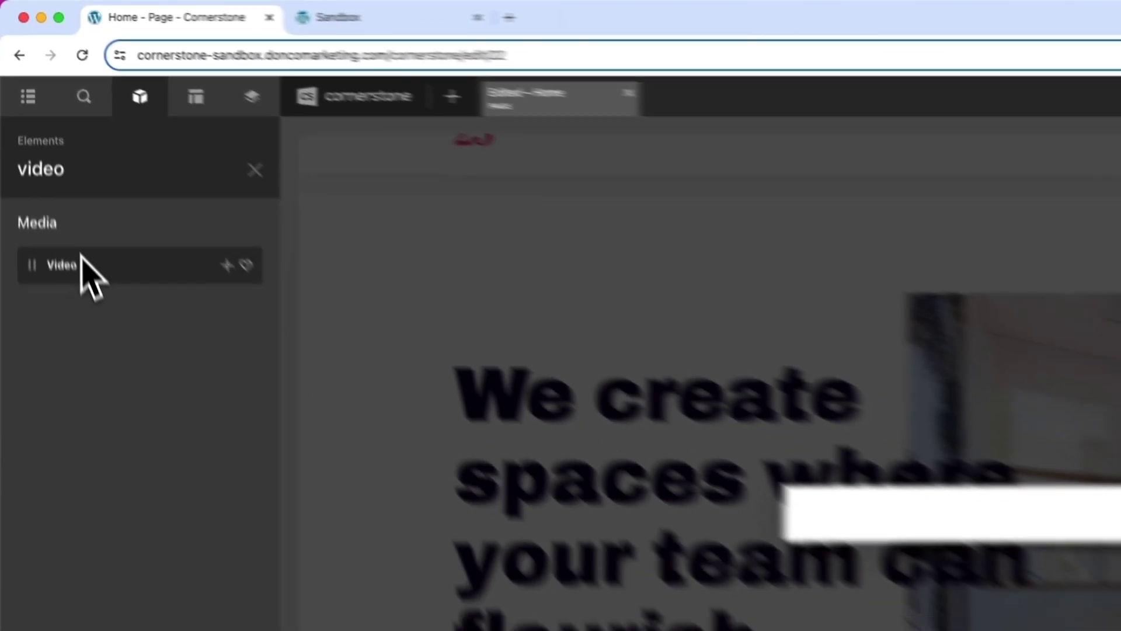
{"action": "mouse_move", "coordinate": [105, 355]}
{"action": "left_mouse_down"}
{"action": "mouse_move", "coordinate": [420, 503]}
{"action": "mouse_move", "coordinate": [593, 365]}
{"action": "left_mouse_up"}
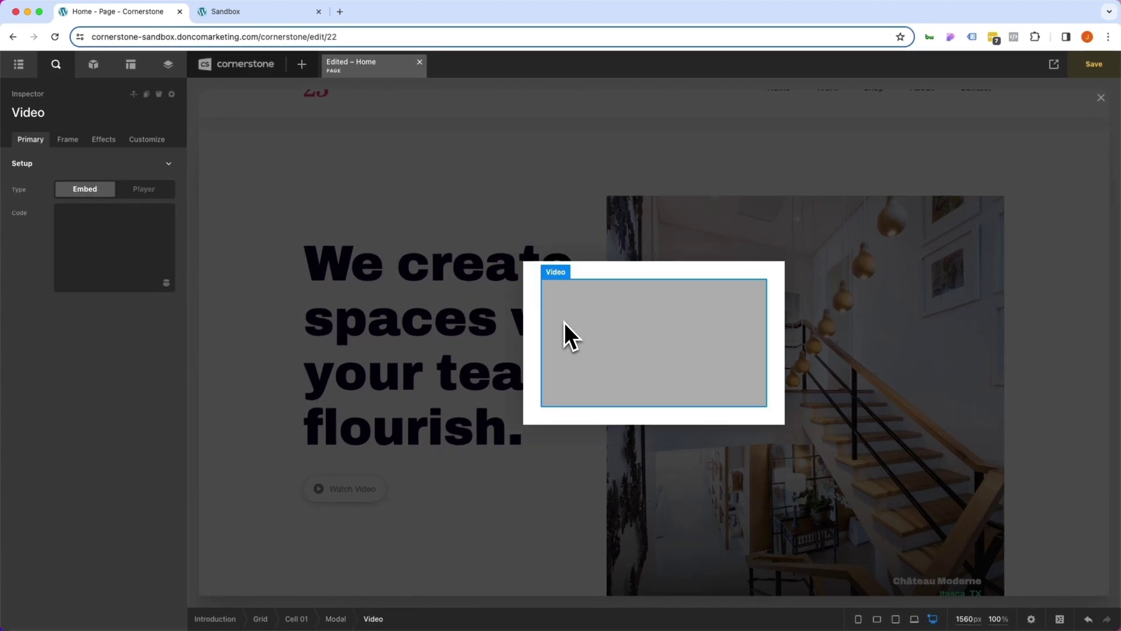
Select the modal and set its Max Width to 70em.
{"action": "left_click", "coordinate": [526, 318]}
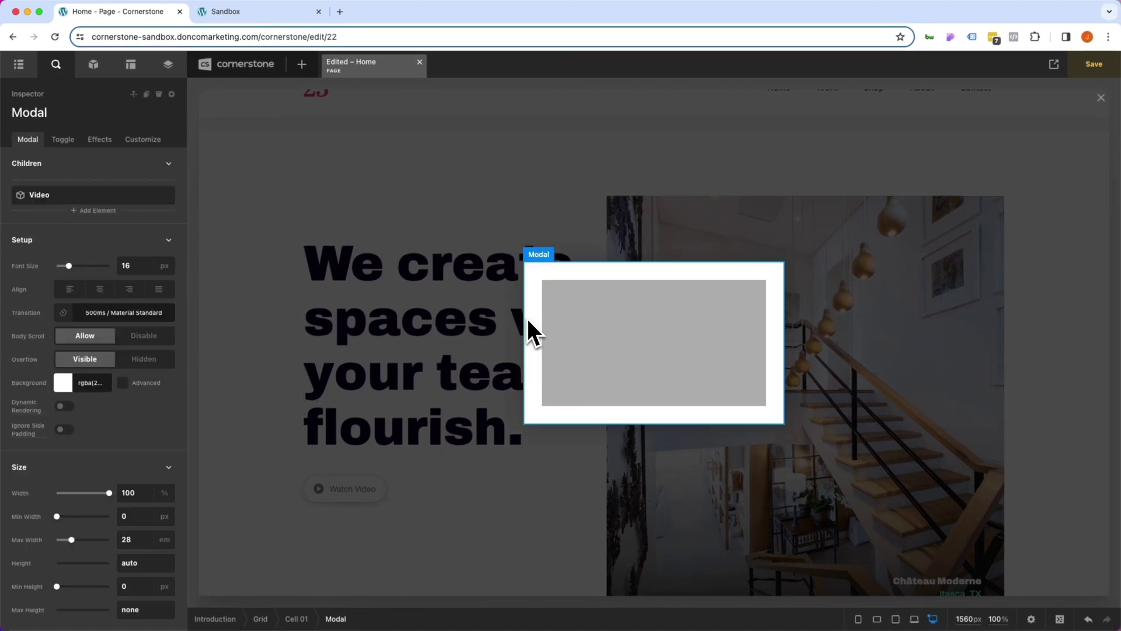
{"action": "scroll", "coordinate": [111, 300], "scroll_direction": "down", "scroll_amount": 5}
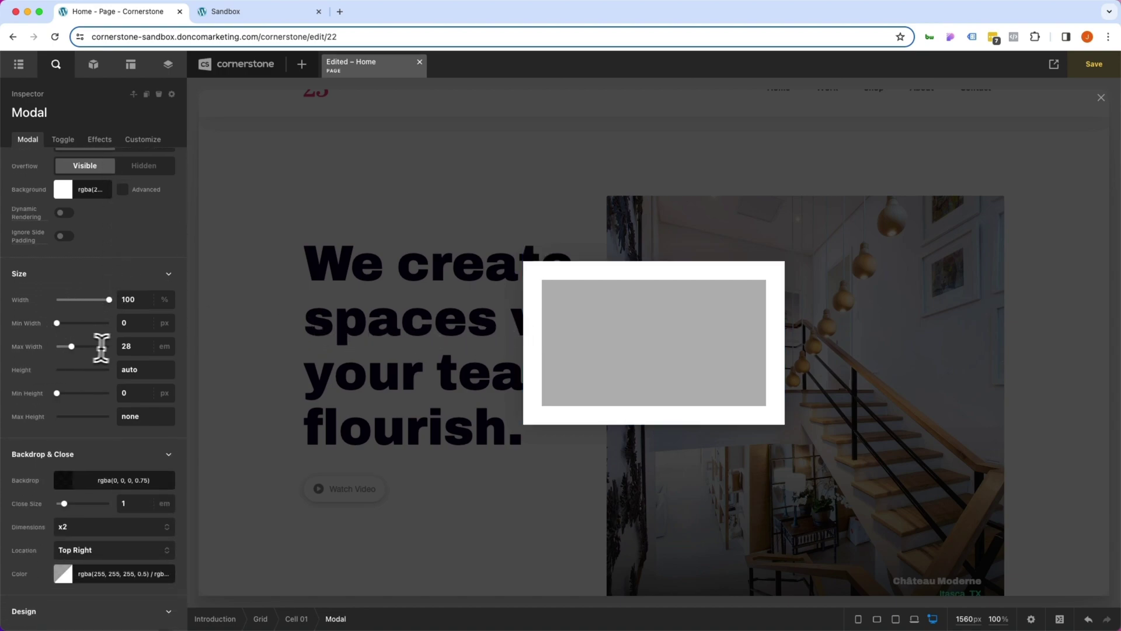
{"action": "double_click", "coordinate": [125, 348]}
{"action": "type", "text": "70"}
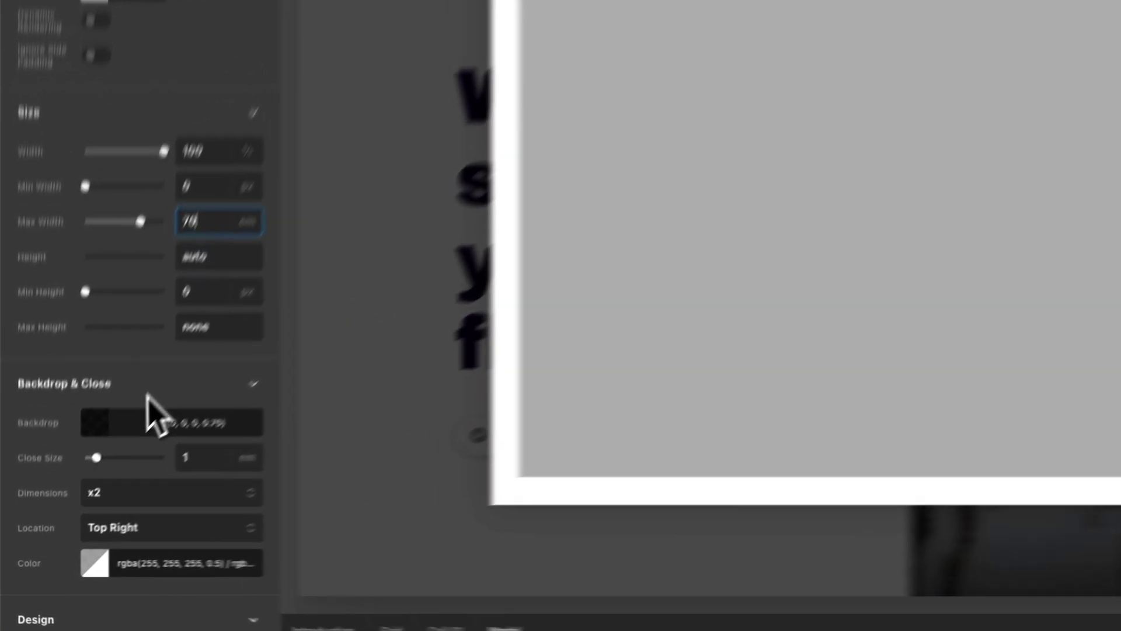
Raise the modal backdrop colour's opacity to 0.9.
{"action": "left_click", "coordinate": [90, 480]}
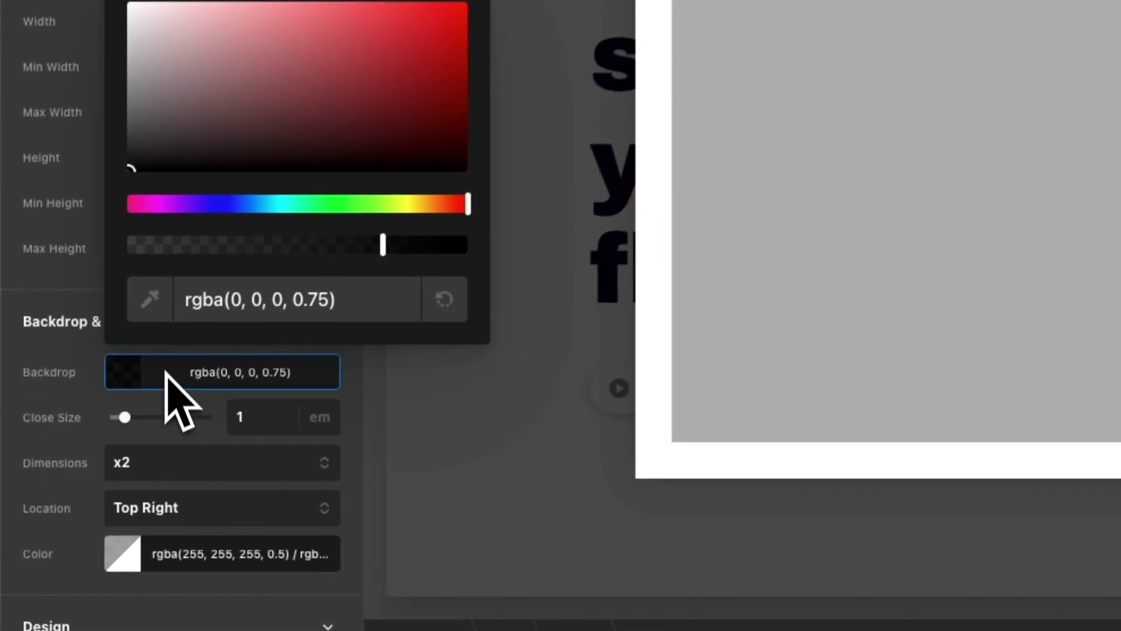
{"action": "left_click_drag", "start_coordinate": [196, 414], "coordinate": [219, 414]}
{"action": "left_click_drag", "start_coordinate": [438, 232], "coordinate": [445, 230]}
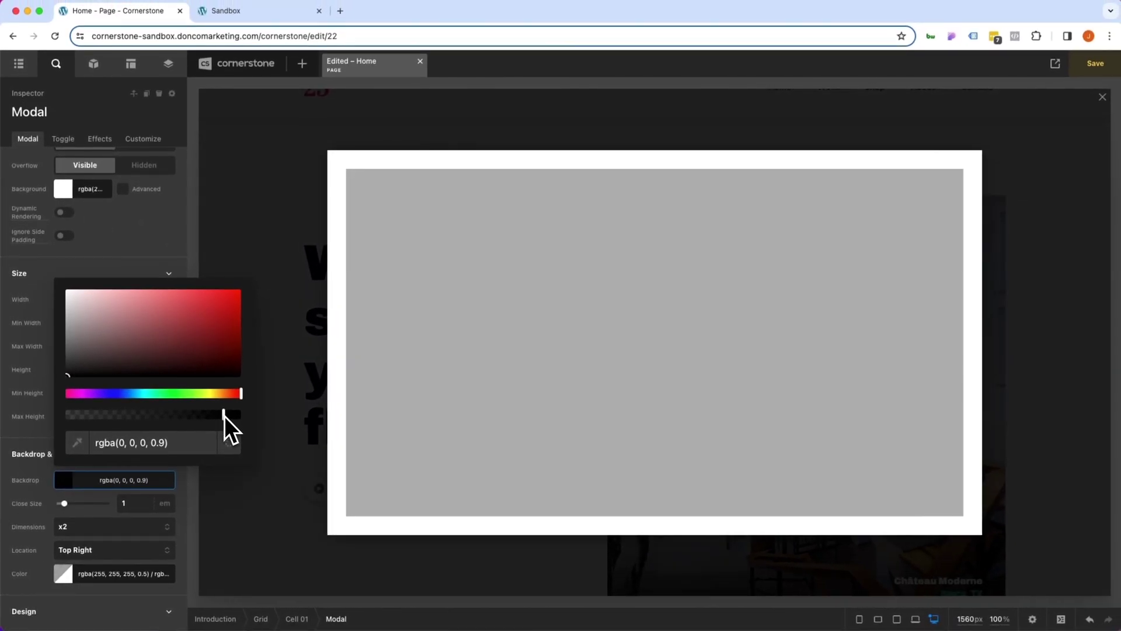
{"action": "left_click_drag", "start_coordinate": [251, 395], "coordinate": [253, 396]}
{"action": "left_click", "coordinate": [112, 488]}
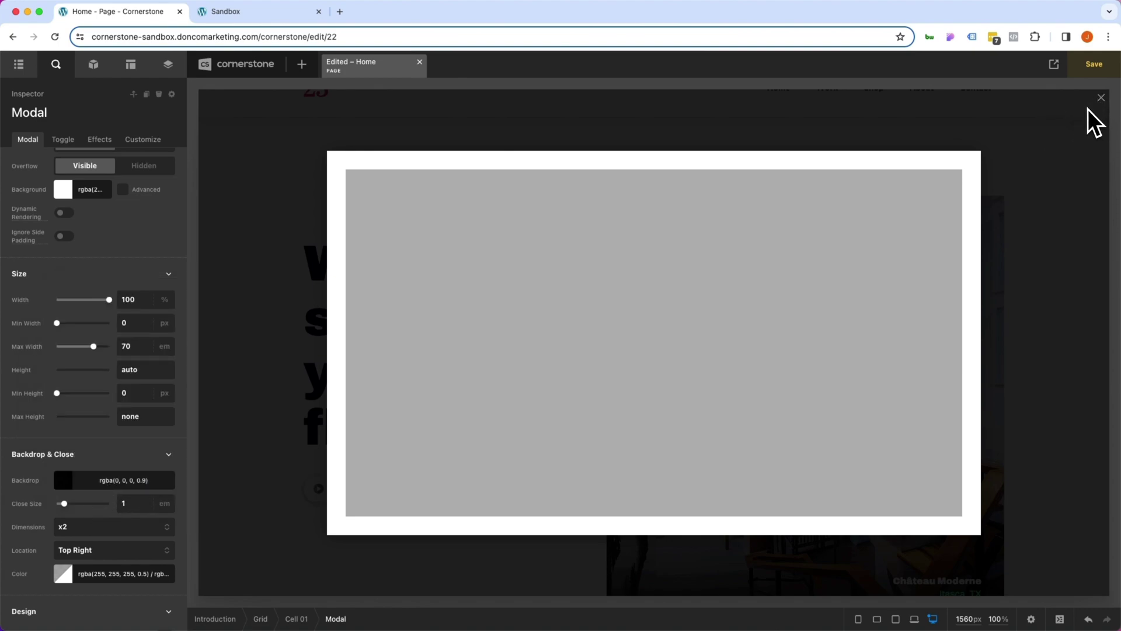
Give the close button size 1.25, a half-transparent hover colour and x3 dimensions.
{"action": "left_click", "coordinate": [136, 504]}
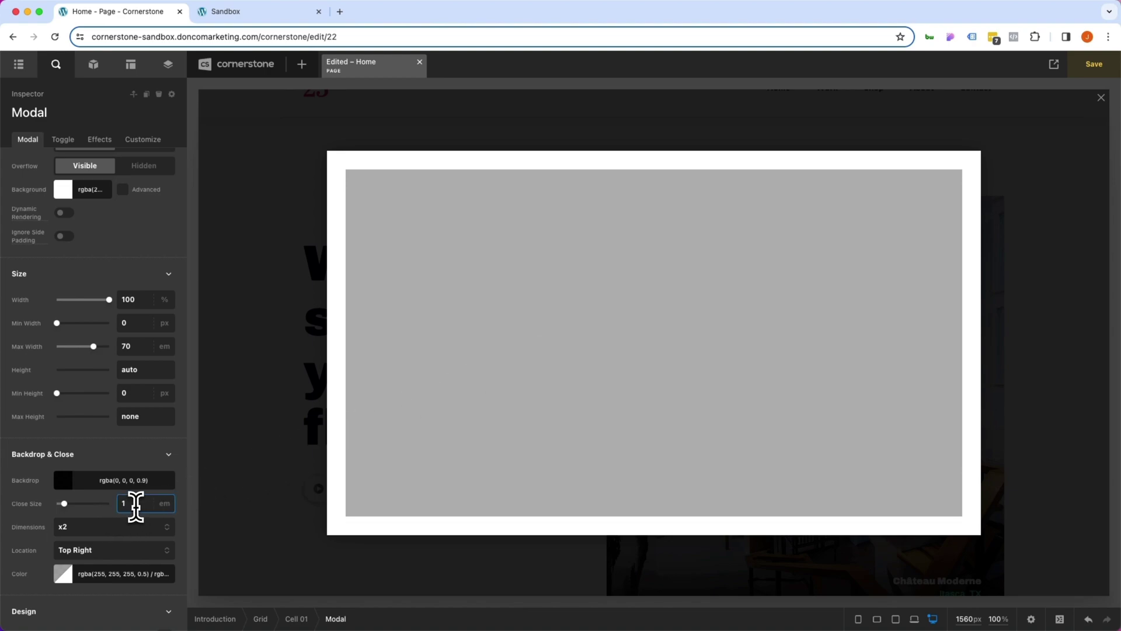
{"action": "double_click", "coordinate": [136, 503]}
{"action": "type", "text": "1.25"}
{"action": "left_click", "coordinate": [105, 574]}
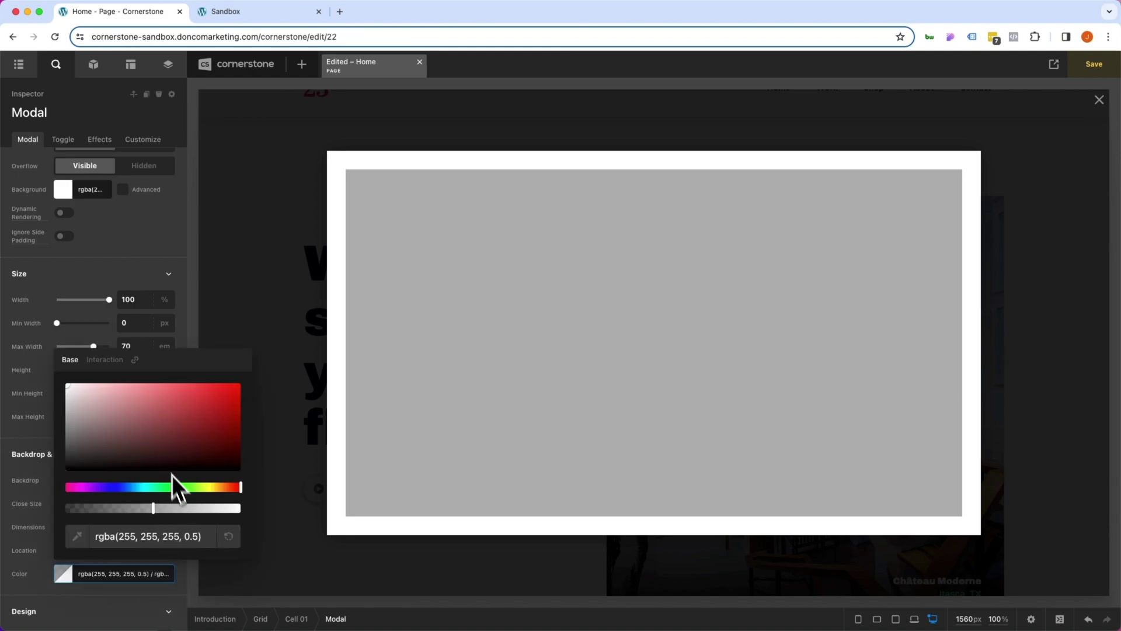
{"action": "left_click", "coordinate": [104, 359]}
{"action": "left_click", "coordinate": [153, 508]}
{"action": "left_click", "coordinate": [135, 574]}
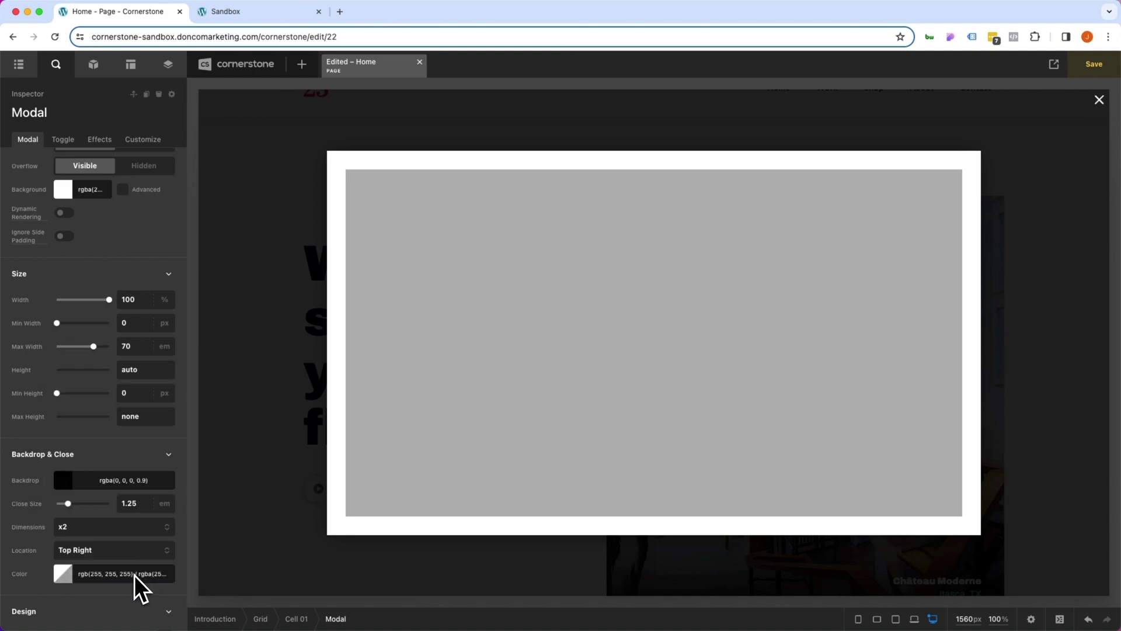
{"action": "left_click", "coordinate": [103, 531]}
{"action": "left_click", "coordinate": [90, 551]}
{"action": "scroll", "coordinate": [93, 408], "scroll_direction": "down", "scroll_amount": 3}
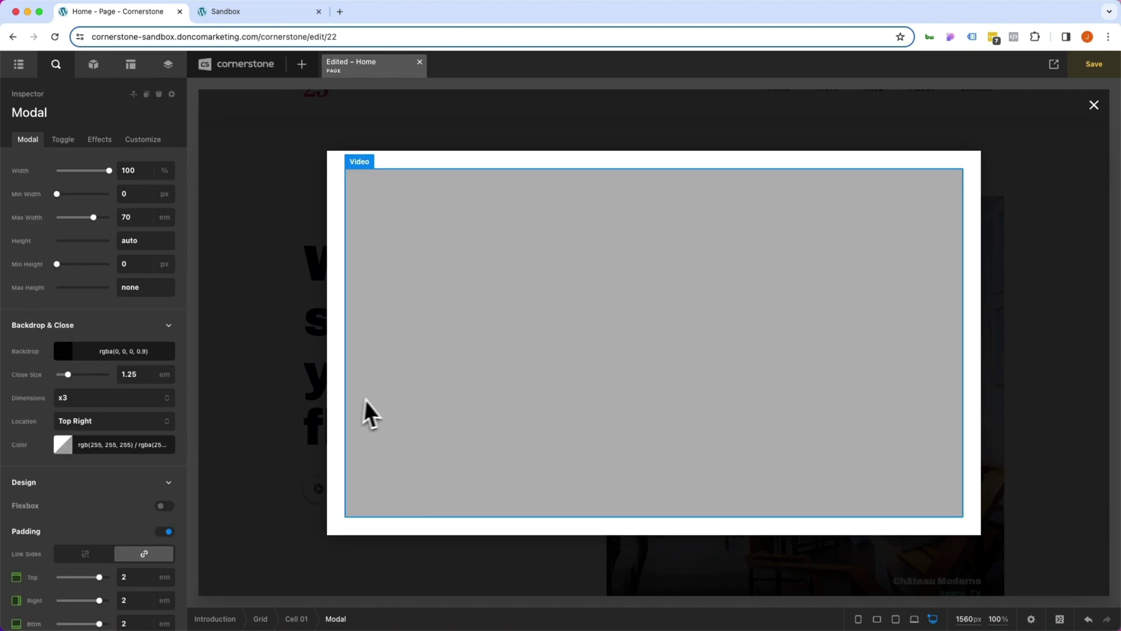
Paste the YouTube link into the Video element's embed code field.
{"action": "left_click", "coordinate": [380, 399]}
{"action": "left_click", "coordinate": [97, 226]}
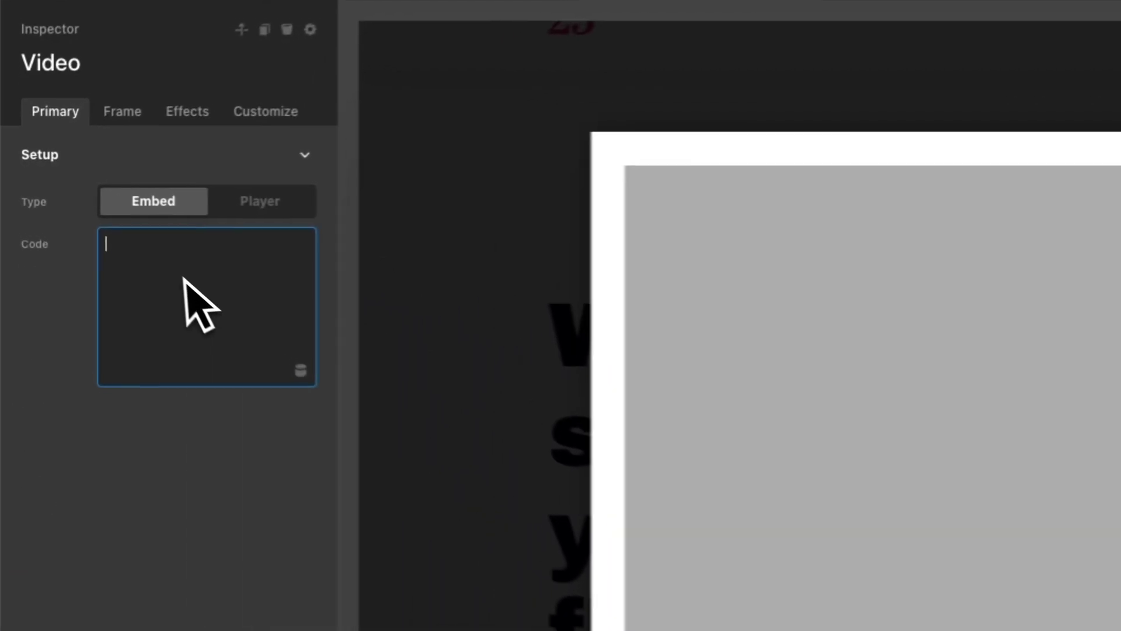
{"action": "type", "text": "https://www.youtube.com/watch?v=oUxzfE8GsPI"}
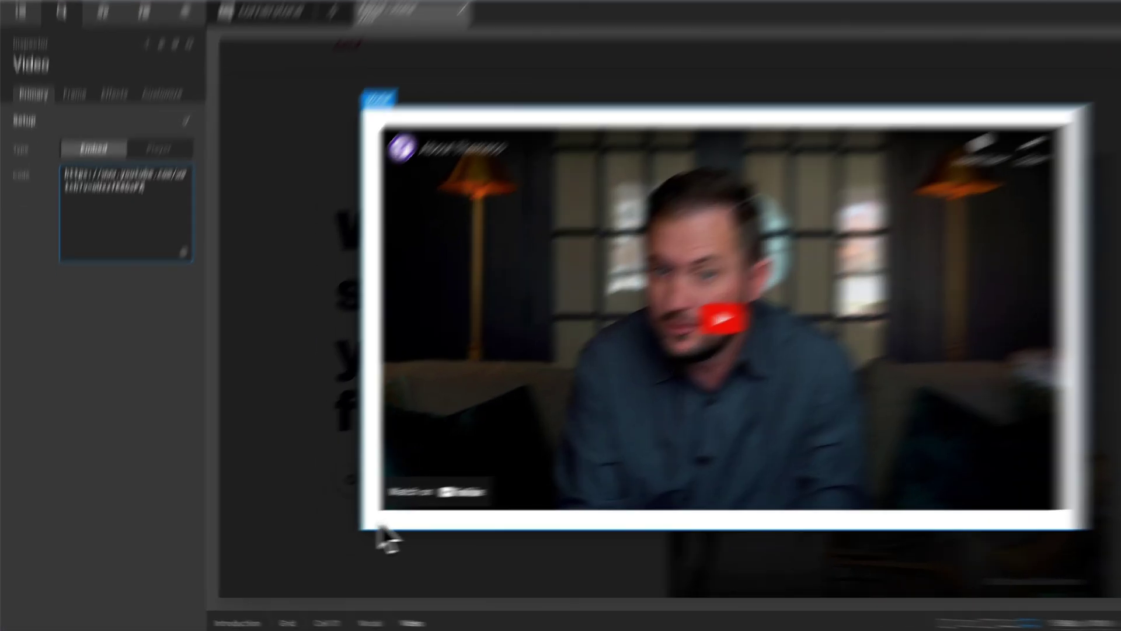
Remove the modal's padding and give it a linked 1em border radius.
{"action": "left_click", "coordinate": [345, 528]}
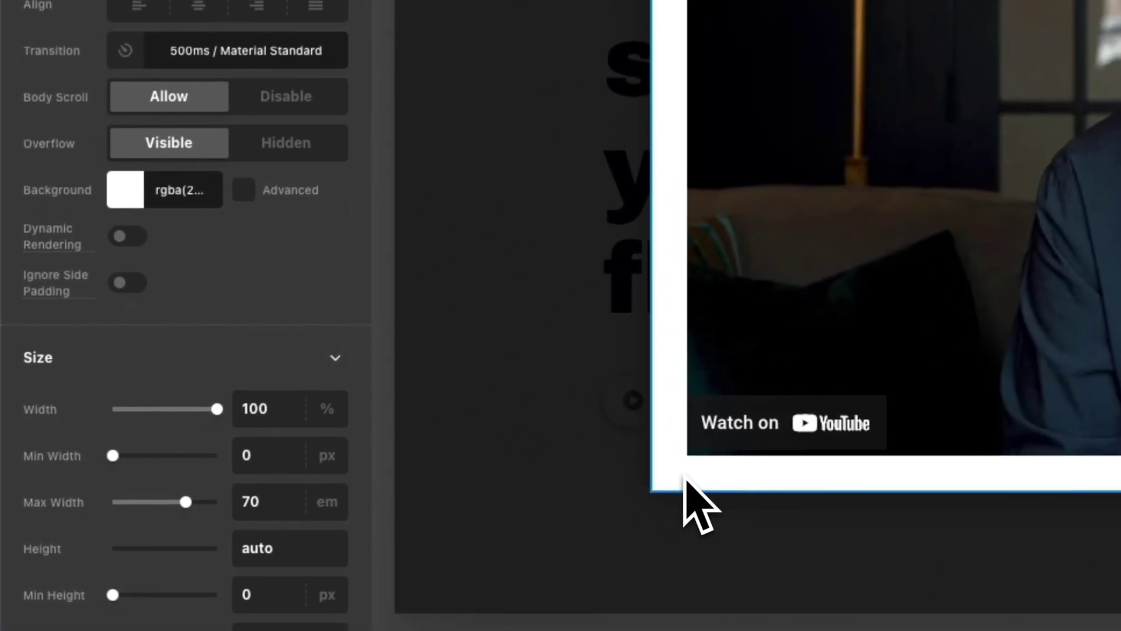
{"action": "scroll", "coordinate": [277, 402], "scroll_direction": "down", "scroll_amount": 15}
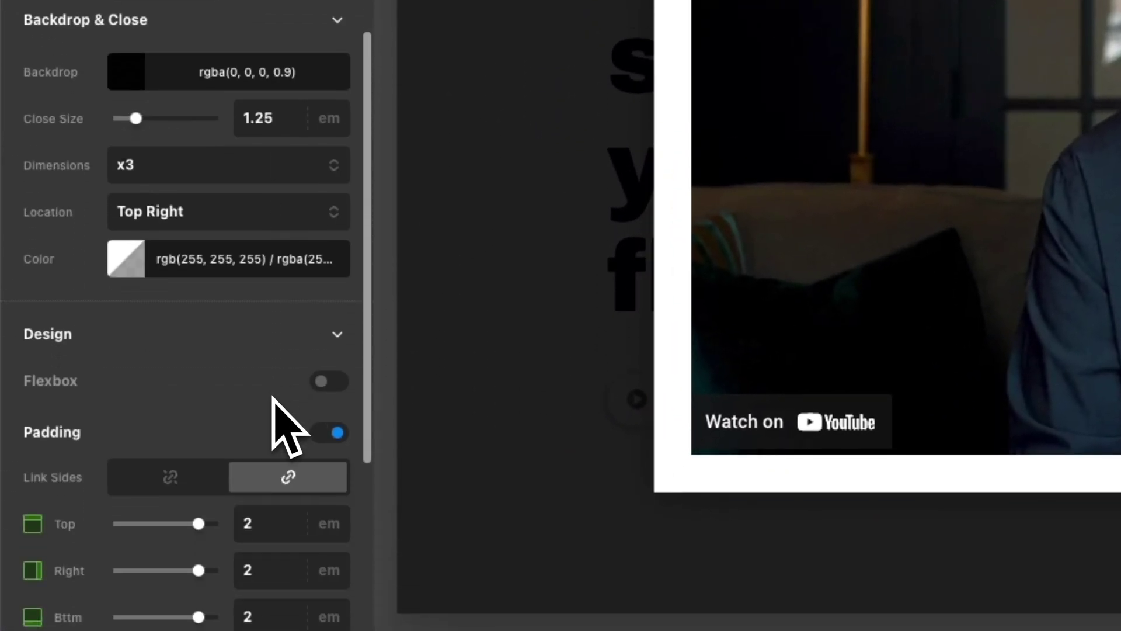
{"action": "left_click", "coordinate": [330, 147]}
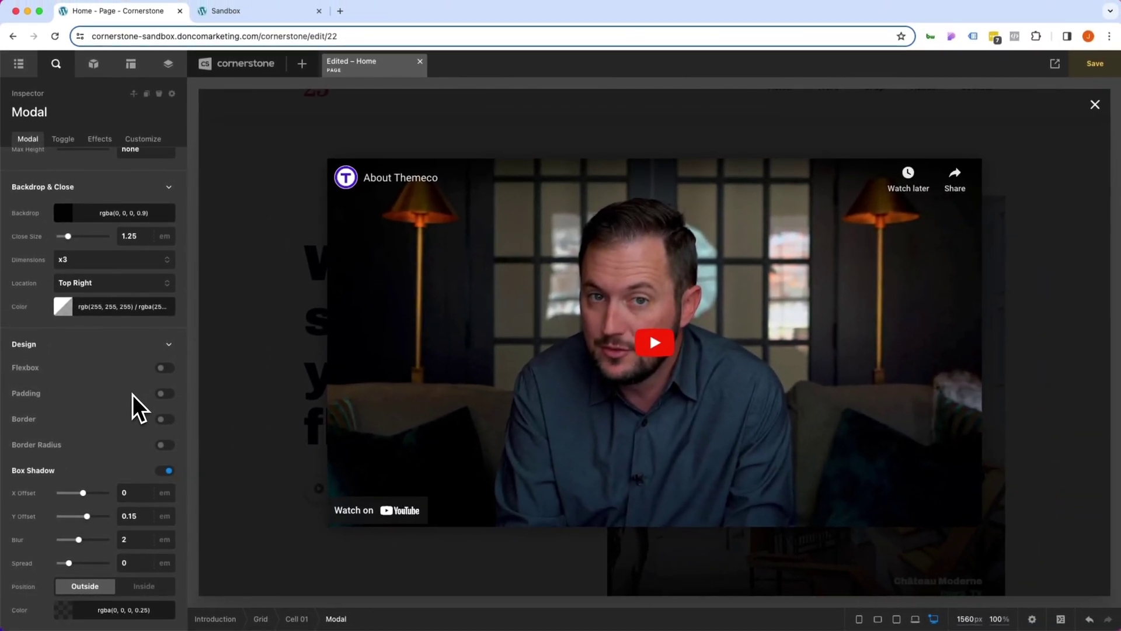
{"action": "left_click", "coordinate": [166, 447]}
{"action": "left_click", "coordinate": [135, 494]}
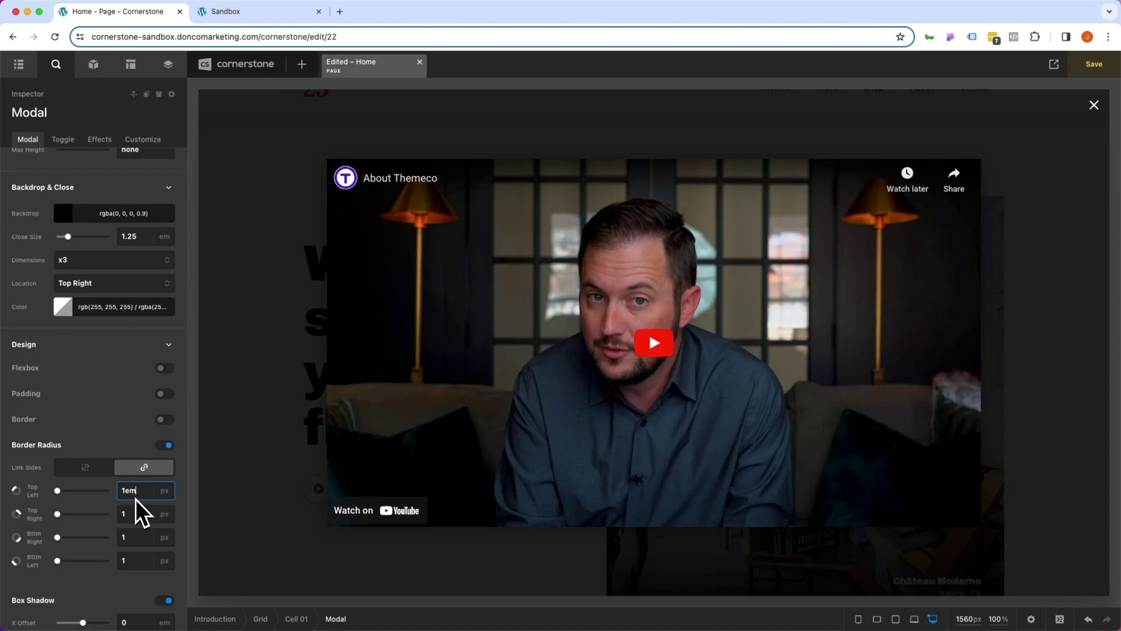
{"action": "key", "text": "Return"}
{"action": "scroll", "coordinate": [136, 498], "scroll_direction": "up", "scroll_amount": 8}
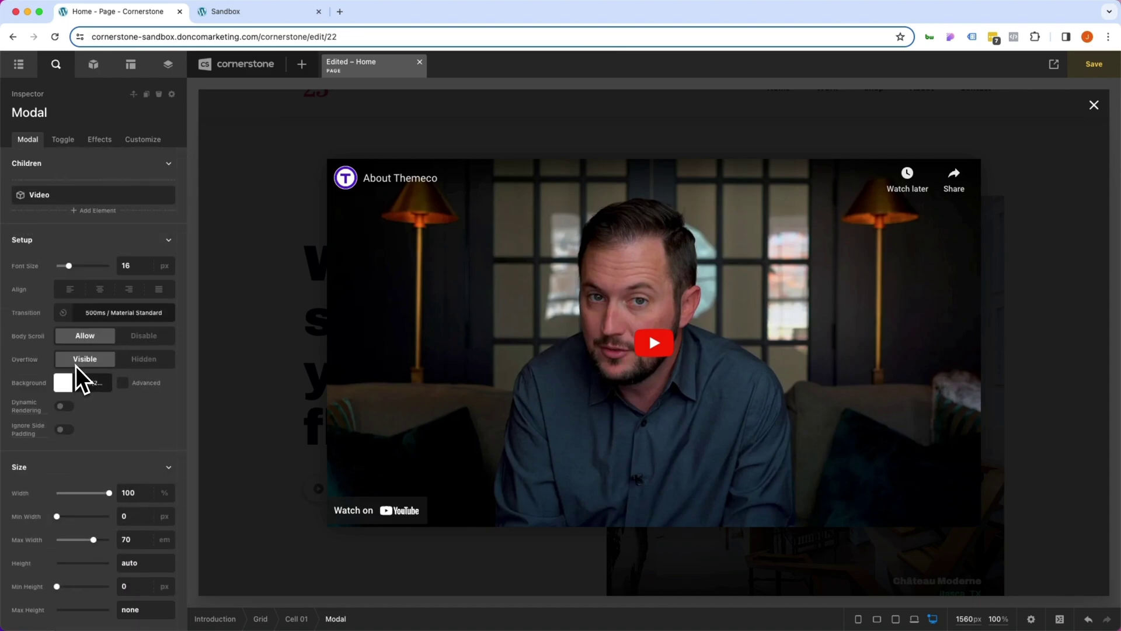
Set the modal overflow to hidden and reset the video frame background to transparent.
{"action": "left_click", "coordinate": [142, 366]}
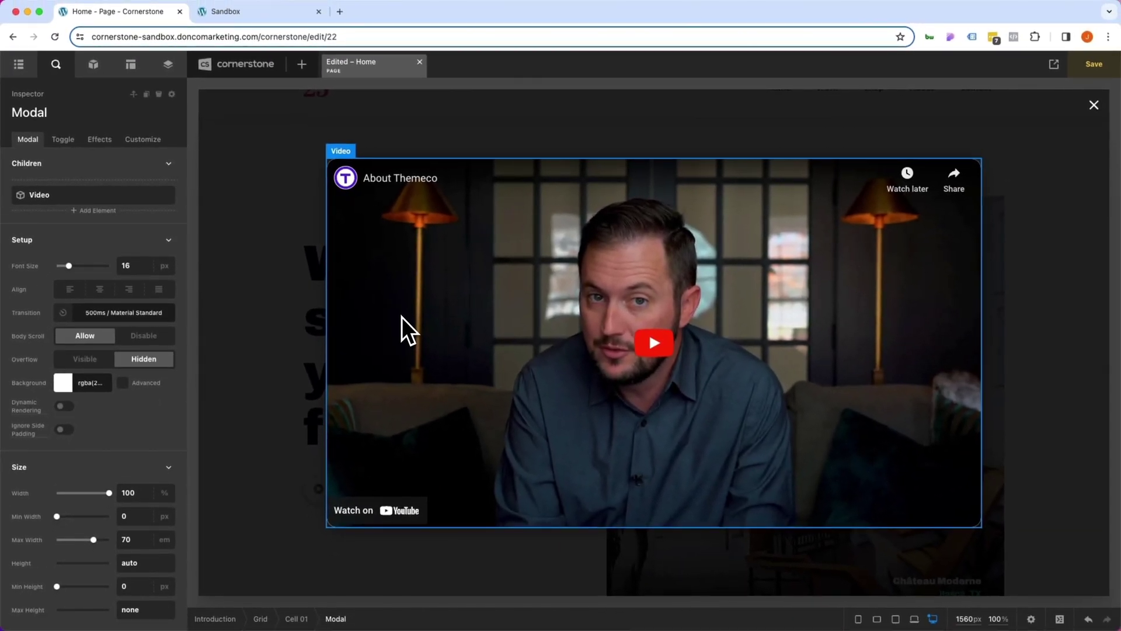
{"action": "left_click", "coordinate": [401, 330]}
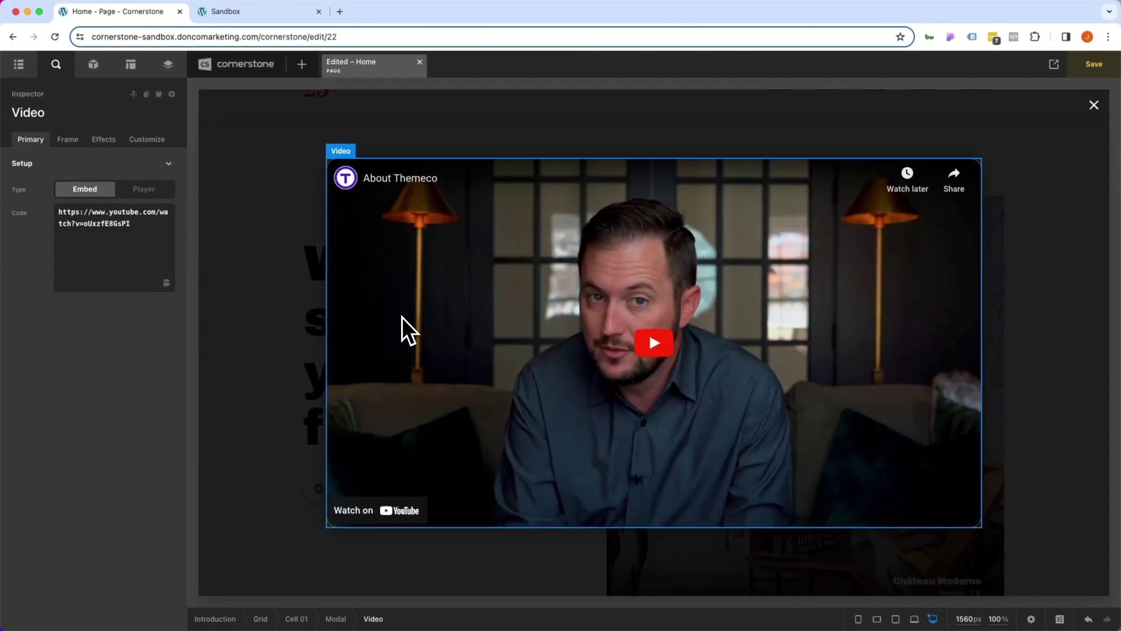
{"action": "left_click", "coordinate": [69, 141]}
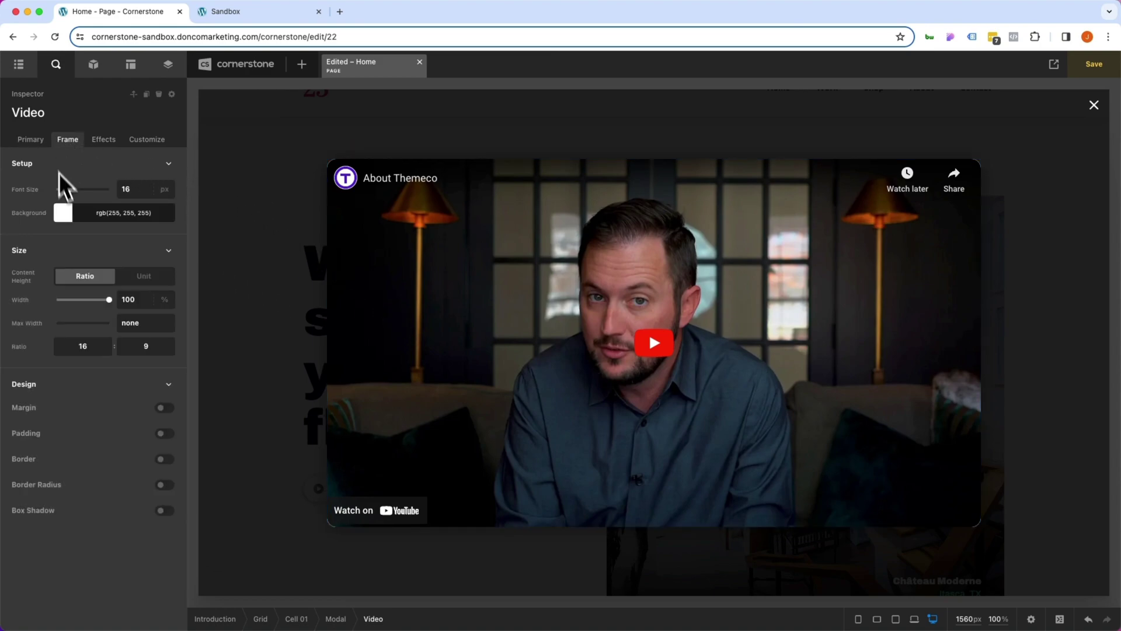
{"action": "left_click", "coordinate": [90, 220]}
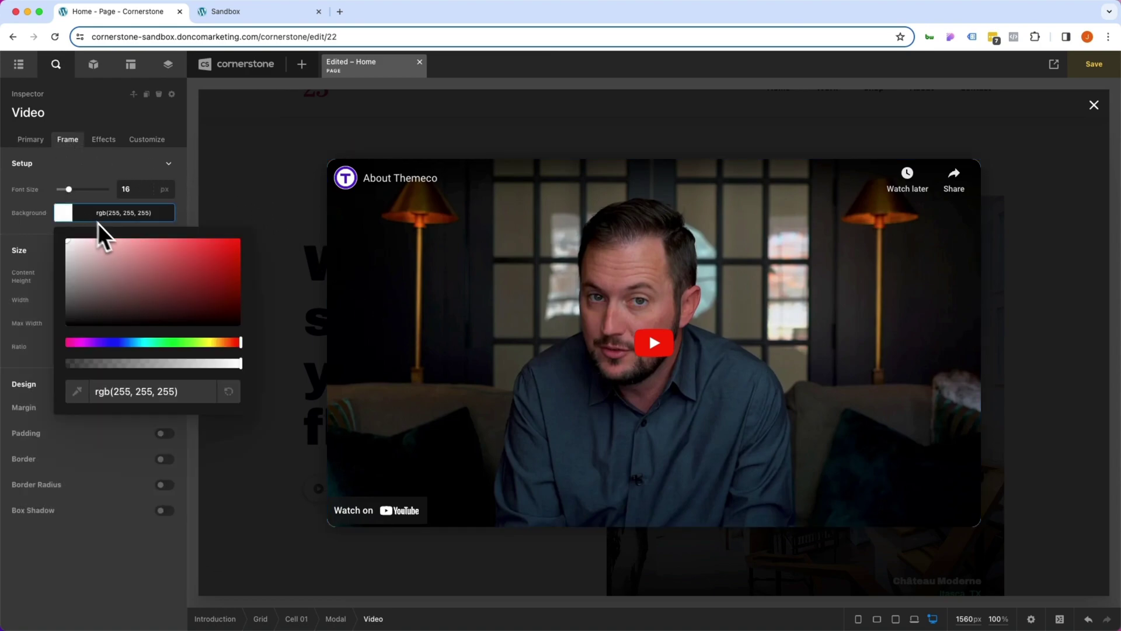
{"action": "left_click", "coordinate": [227, 401]}
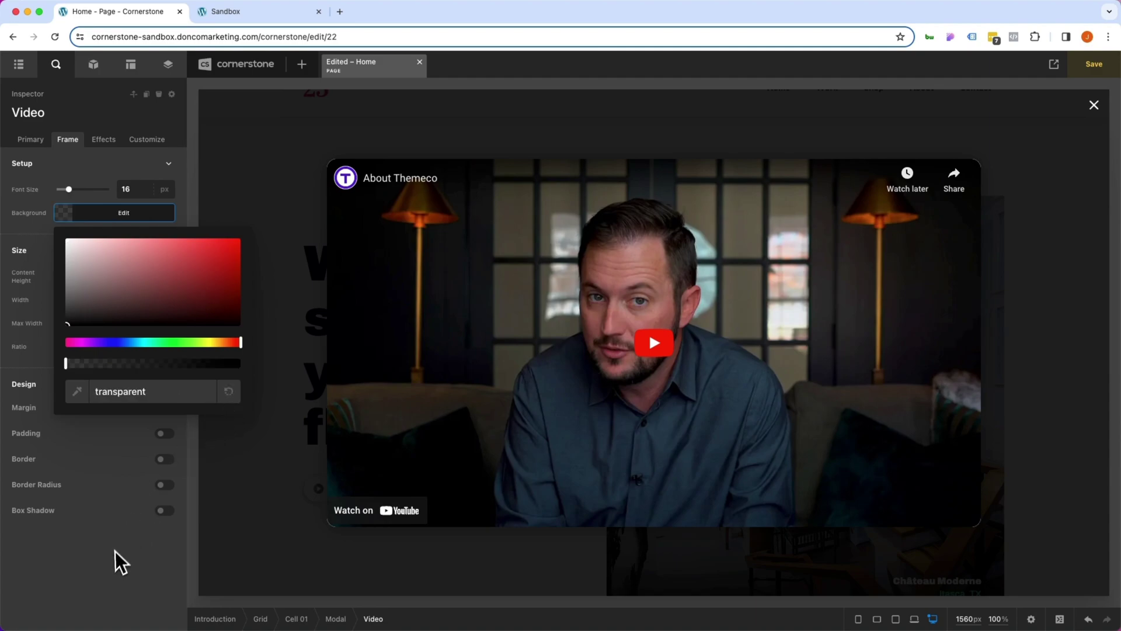
Reset the modal's background colour to transparent.
{"action": "left_click", "coordinate": [336, 618]}
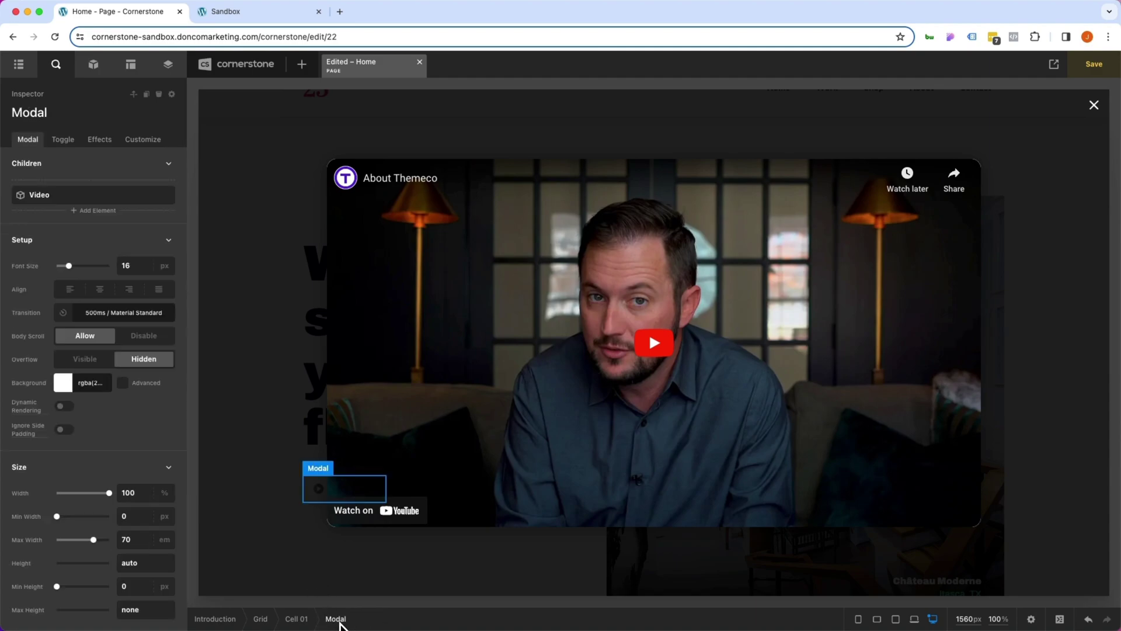
{"action": "left_click", "coordinate": [59, 385]}
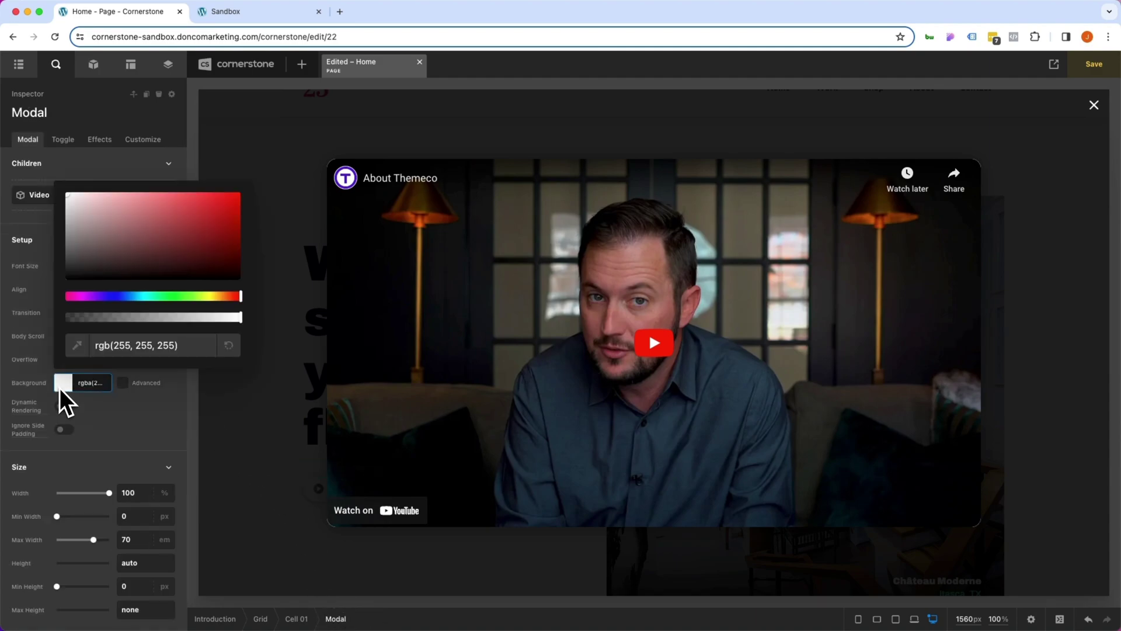
{"action": "left_click", "coordinate": [229, 348]}
{"action": "left_click", "coordinate": [88, 390]}
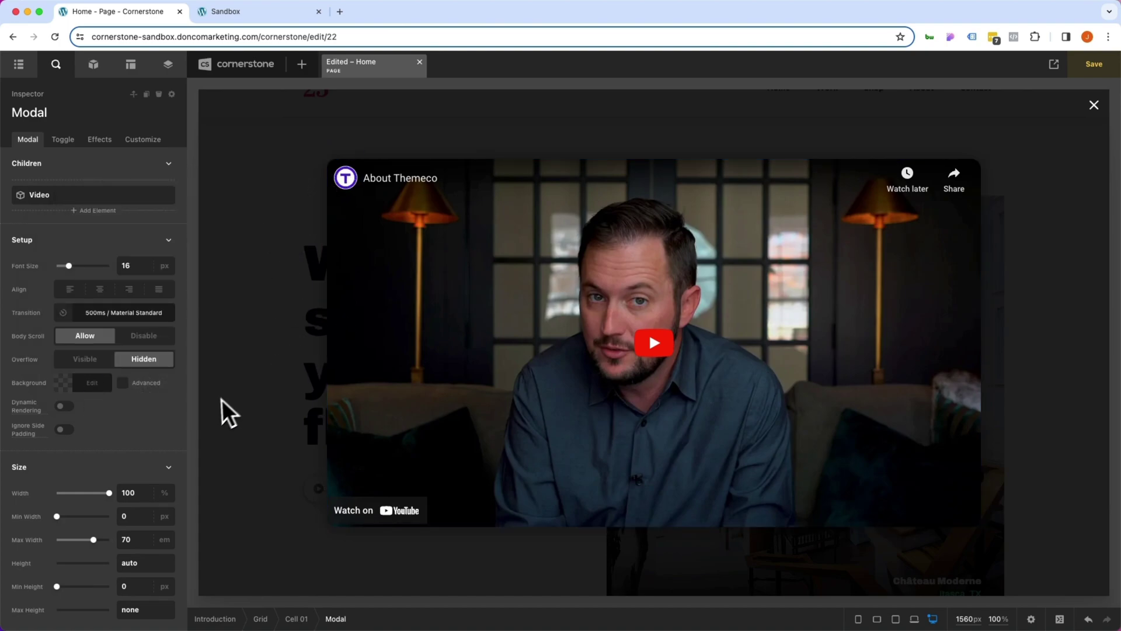
Change the shadow colour to a semi-transparent grey, rgba(104, 104, 104, 0.52), and save the page.
{"action": "left_click", "coordinate": [450, 395]}
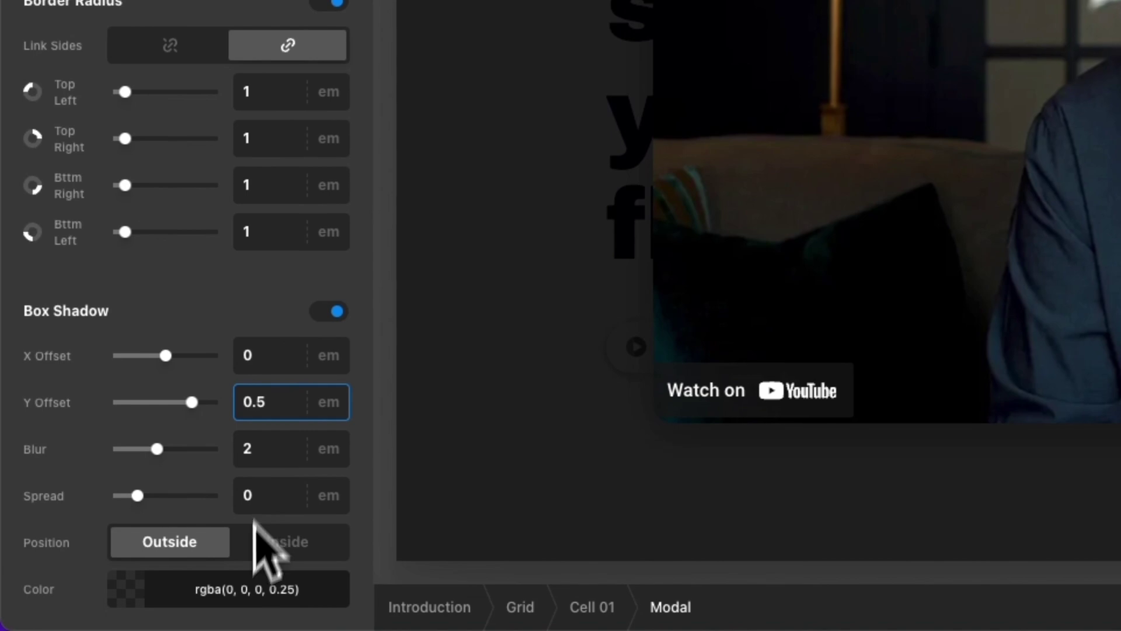
{"action": "left_click", "coordinate": [139, 605]}
{"action": "left_click_drag", "start_coordinate": [337, 459], "coordinate": [312, 460]}
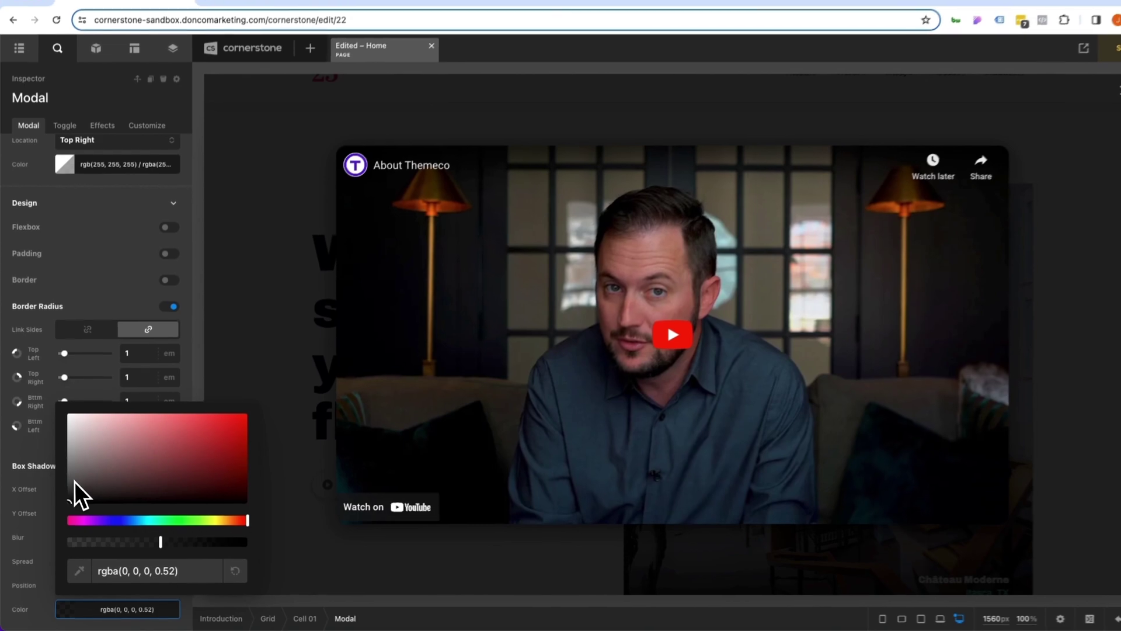
{"action": "left_click", "coordinate": [134, 341]}
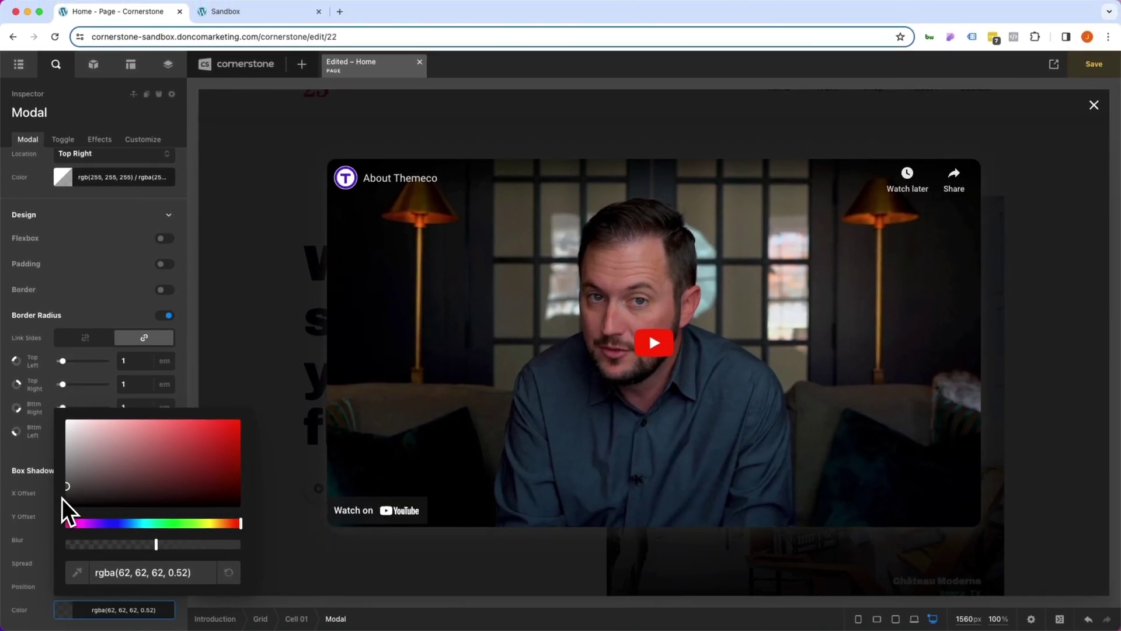
{"action": "left_click_drag", "start_coordinate": [69, 491], "coordinate": [53, 473]}
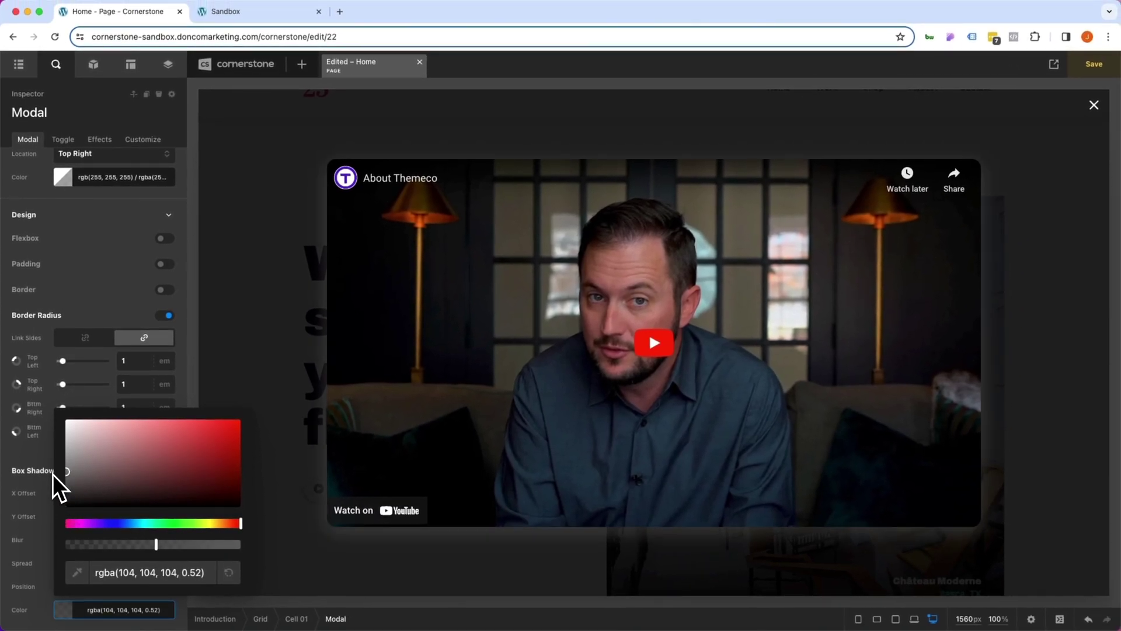
{"action": "left_click", "coordinate": [83, 607]}
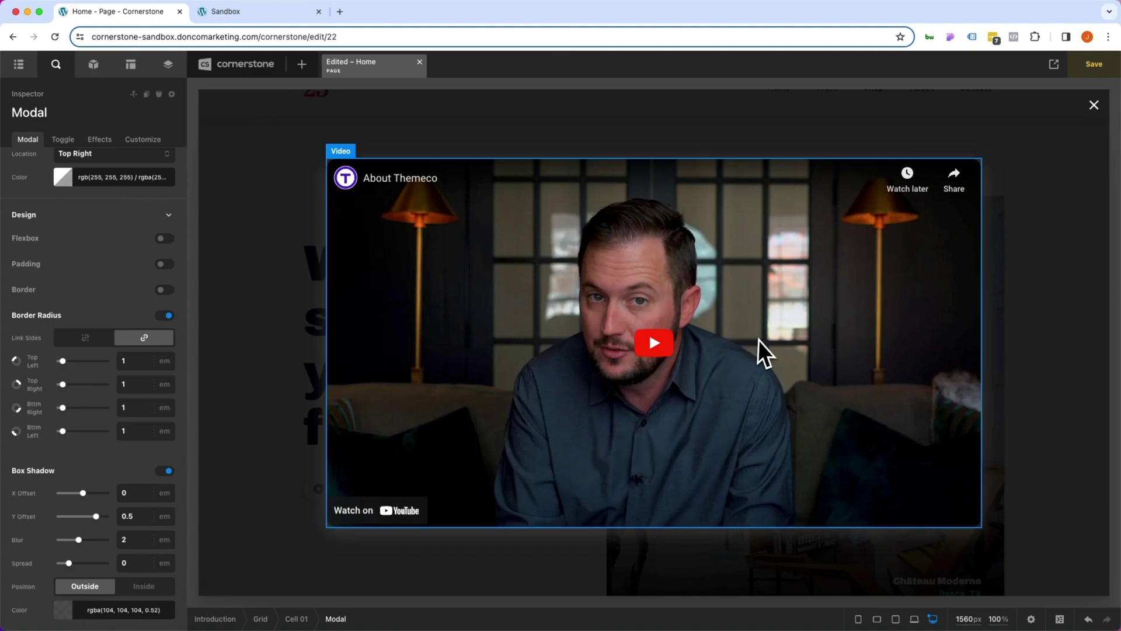
{"action": "key", "text": "super+s"}
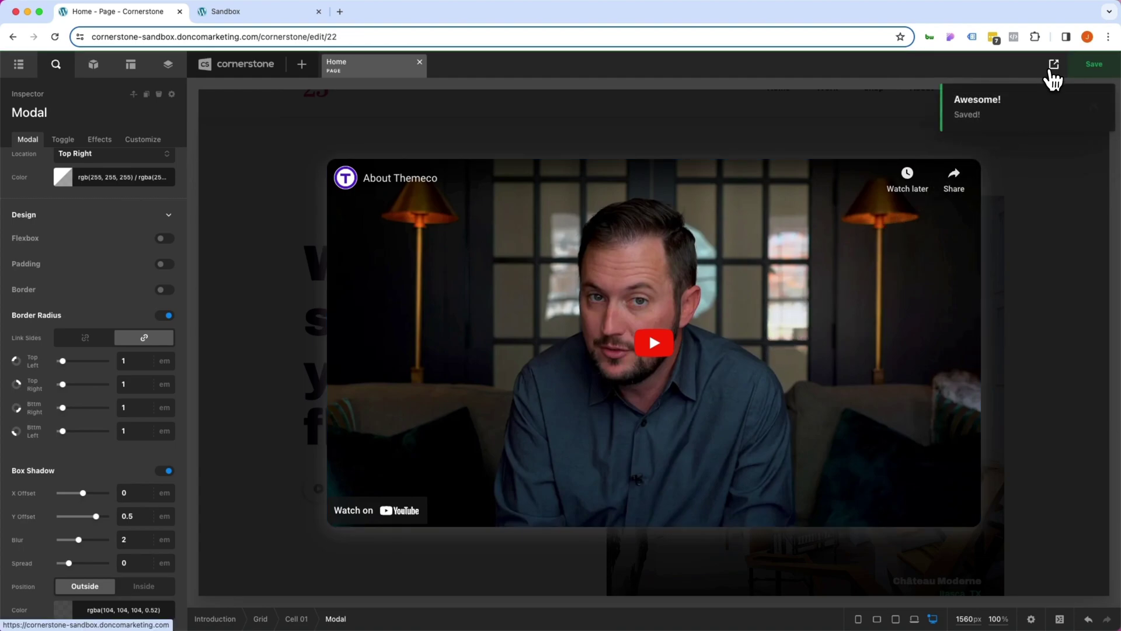
Open the live page in a new tab, play the Watch Video lightbox video, then close it.
{"action": "left_click", "coordinate": [1054, 64]}
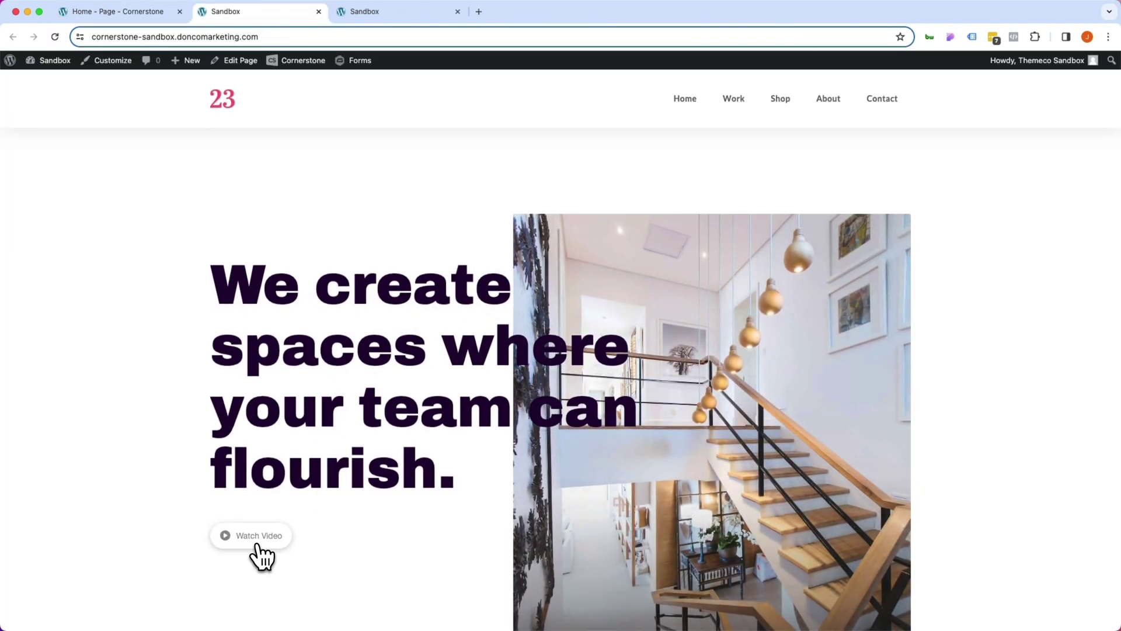
{"action": "left_click", "coordinate": [258, 546]}
{"action": "left_click", "coordinate": [564, 385]}
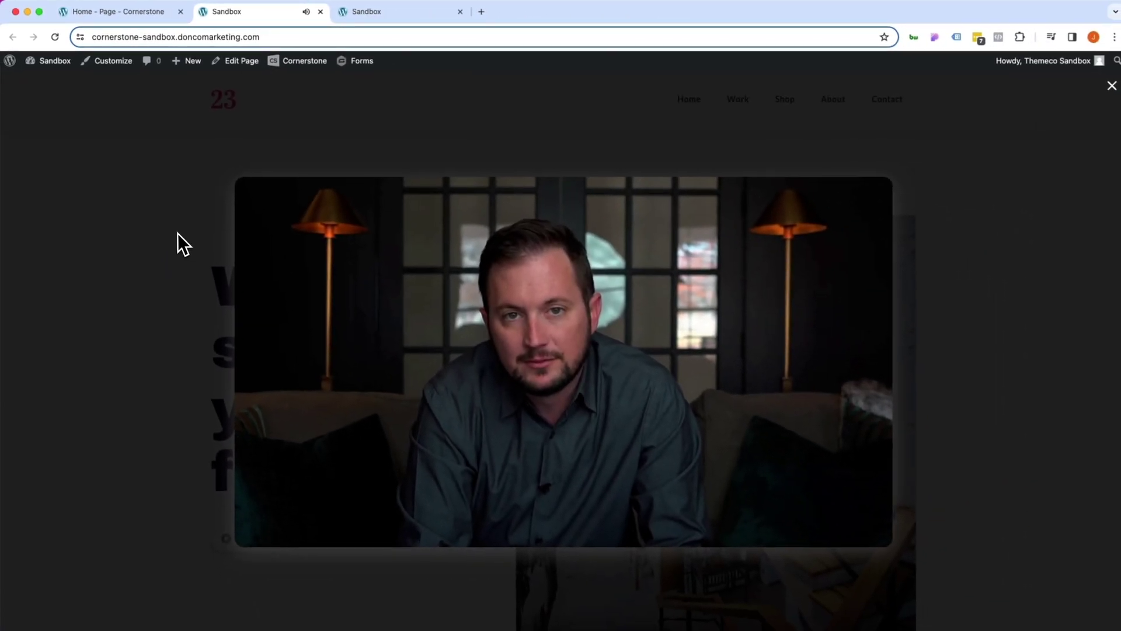
{"action": "left_click", "coordinate": [252, 367]}
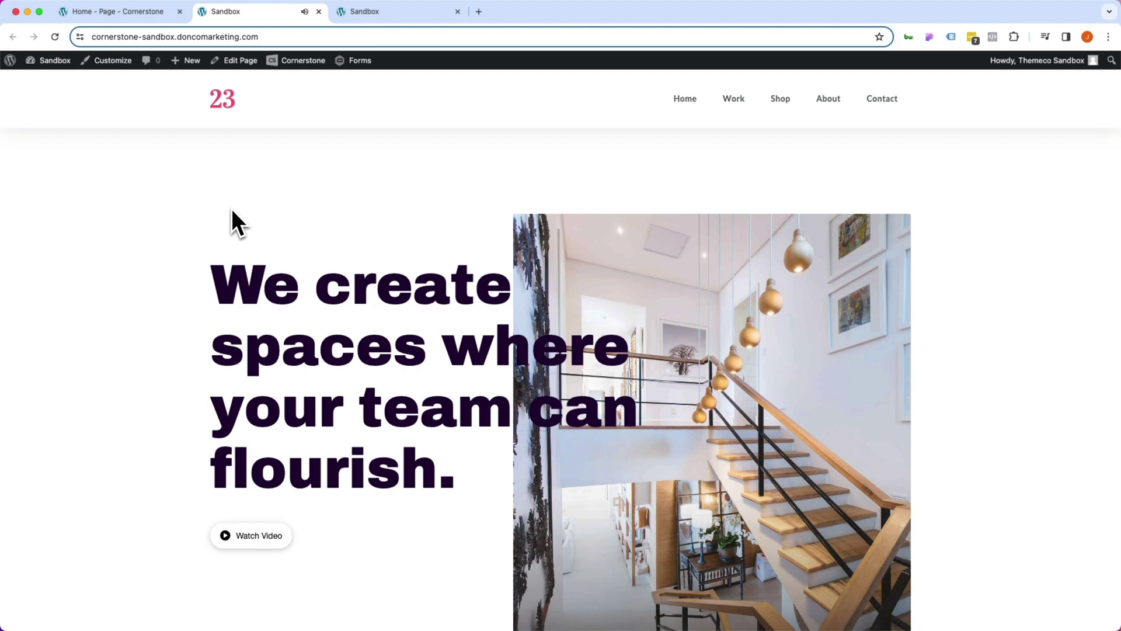
Back in the editor, enable Dynamic Rendering in the modal's Setup section and save the page.
{"action": "left_click", "coordinate": [112, 14]}
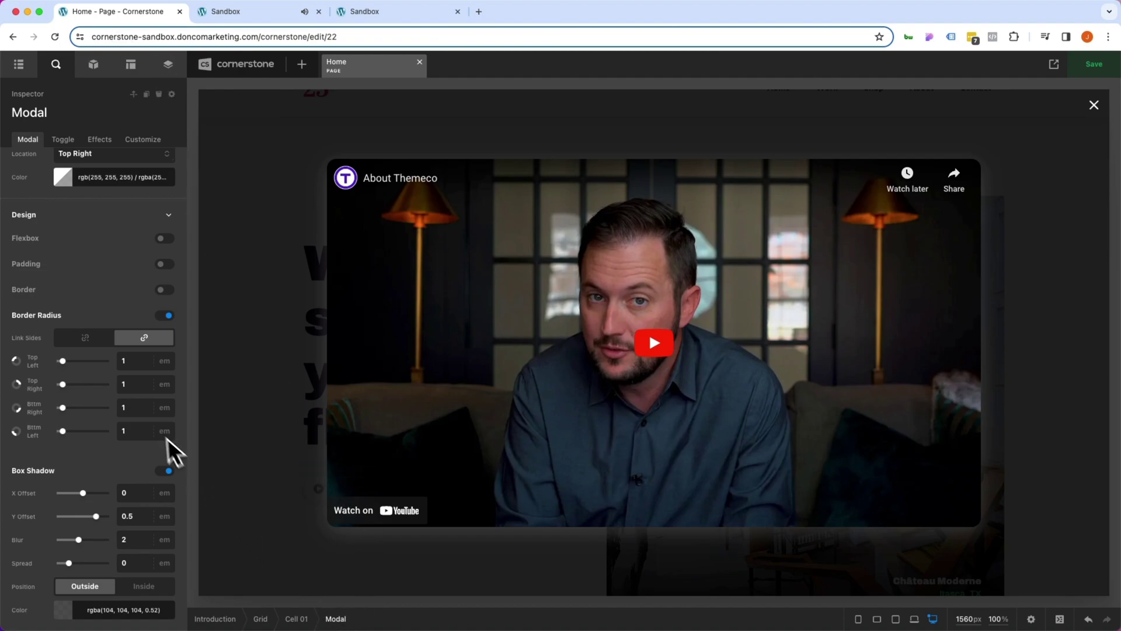
{"action": "scroll", "coordinate": [150, 424], "scroll_direction": "up", "scroll_amount": 10}
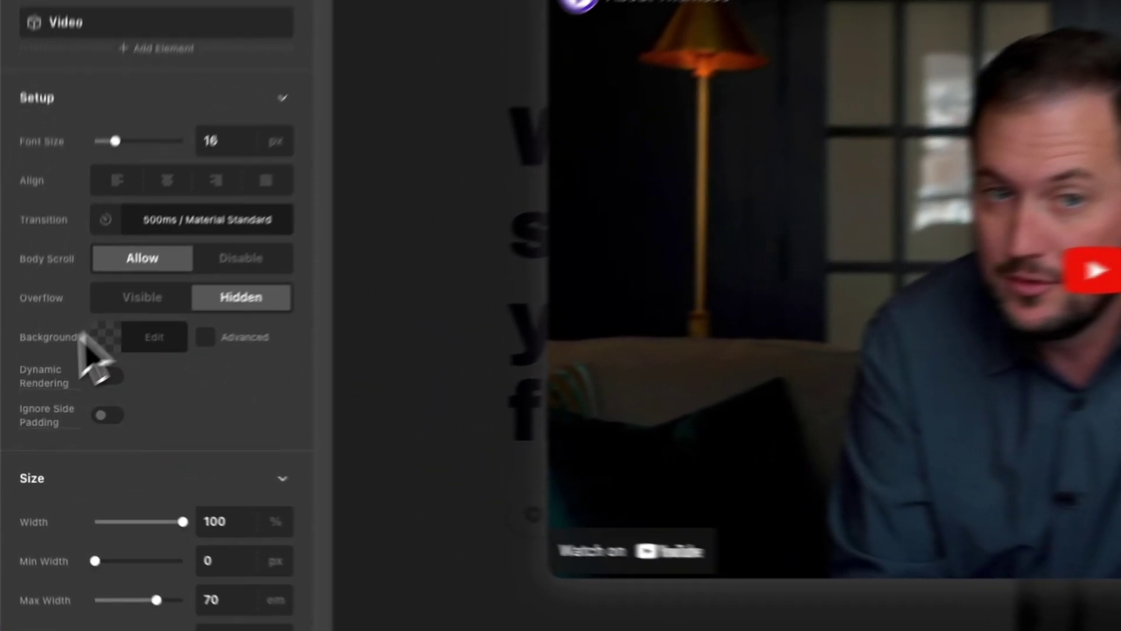
{"action": "left_click", "coordinate": [113, 378]}
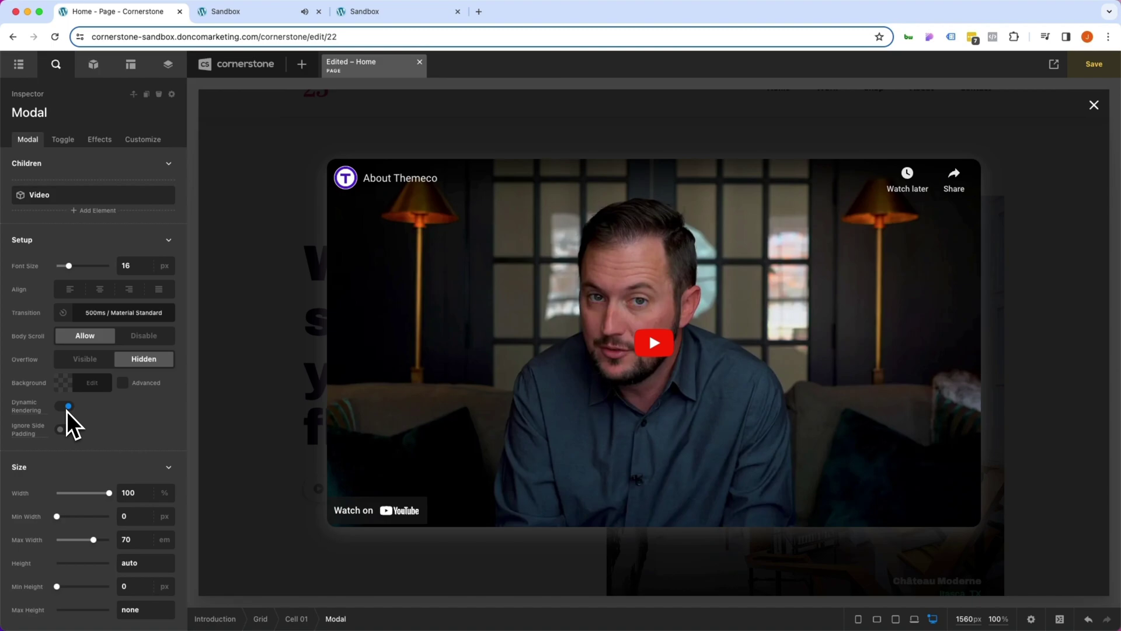
{"action": "key", "text": "super+s"}
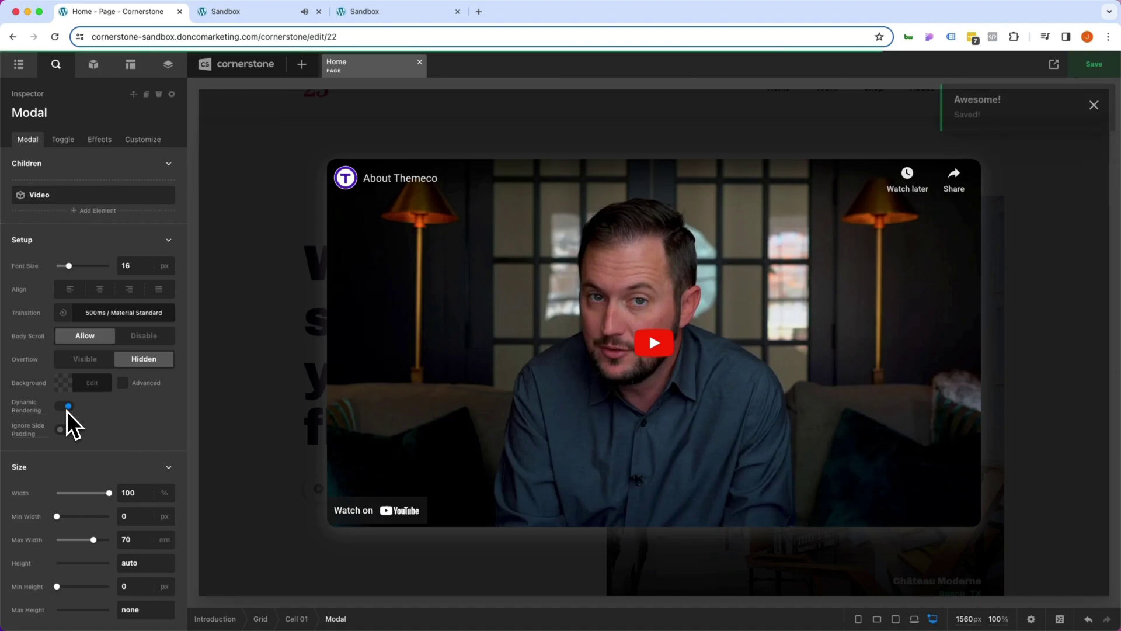
Retest on the live site: play the Watch Video lightbox video, close it, then return to Cornerstone.
{"action": "left_click", "coordinate": [258, 18]}
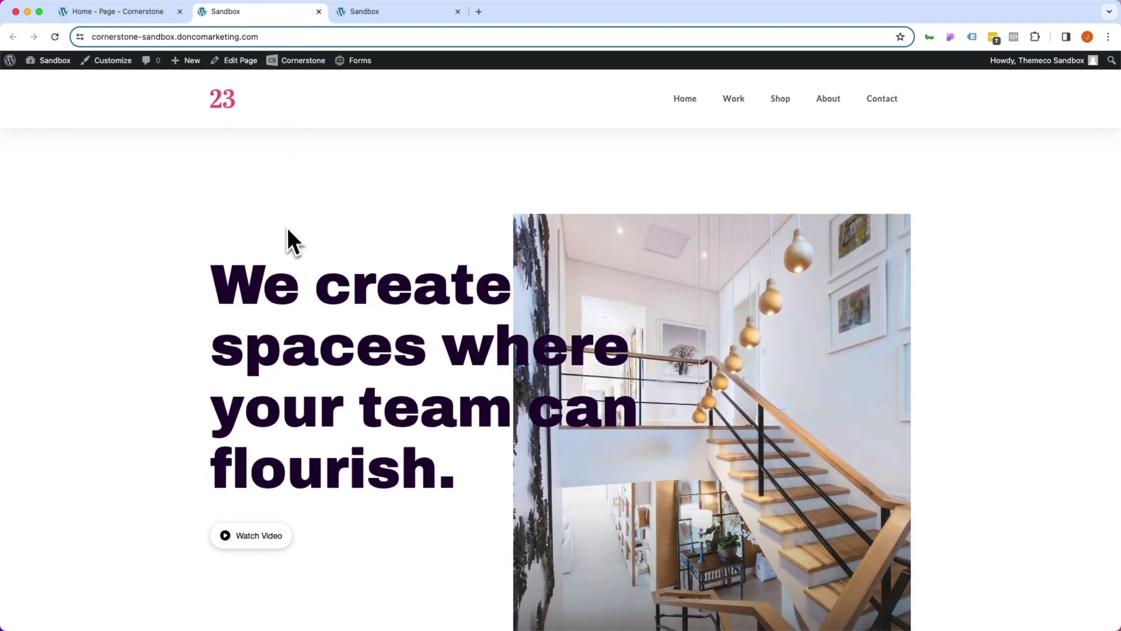
{"action": "left_click", "coordinate": [262, 532]}
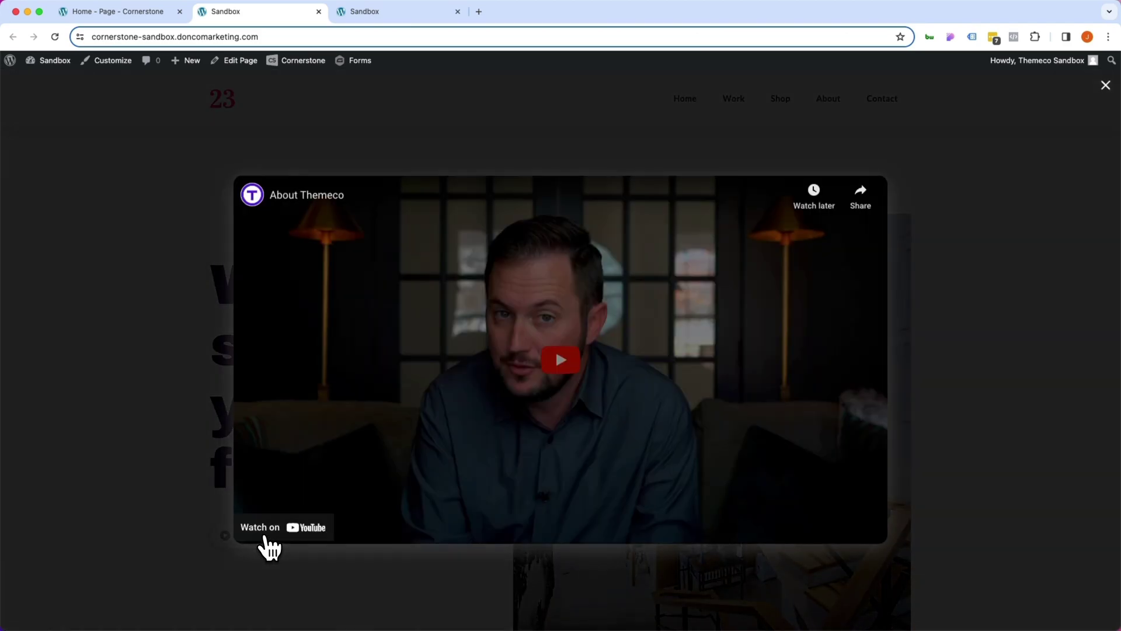
{"action": "left_click", "coordinate": [558, 370]}
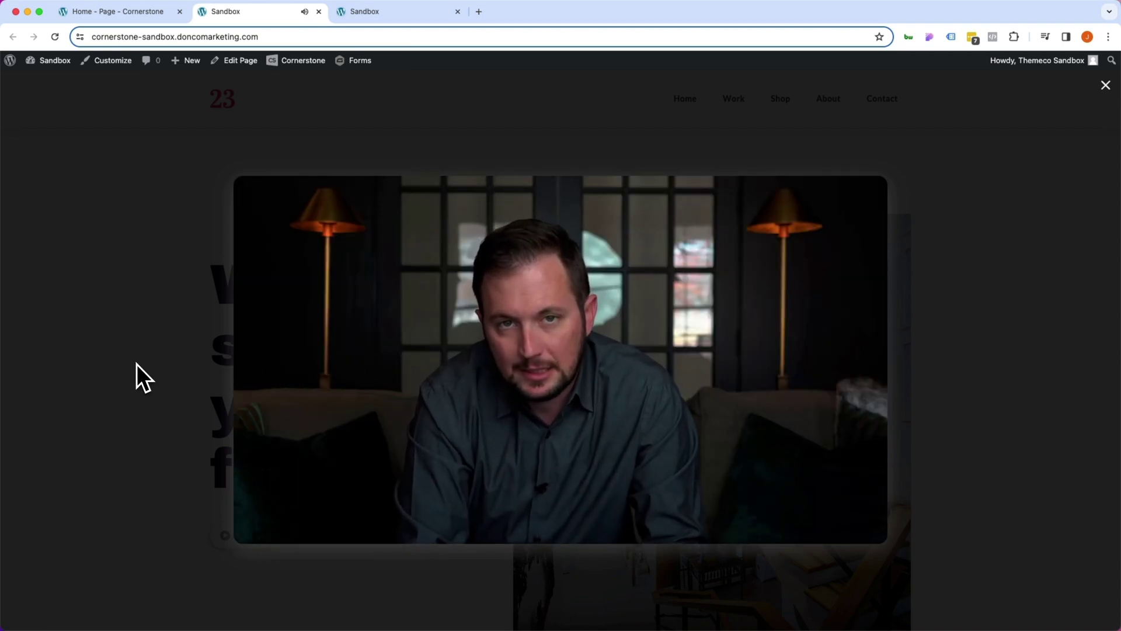
{"action": "left_click", "coordinate": [137, 364]}
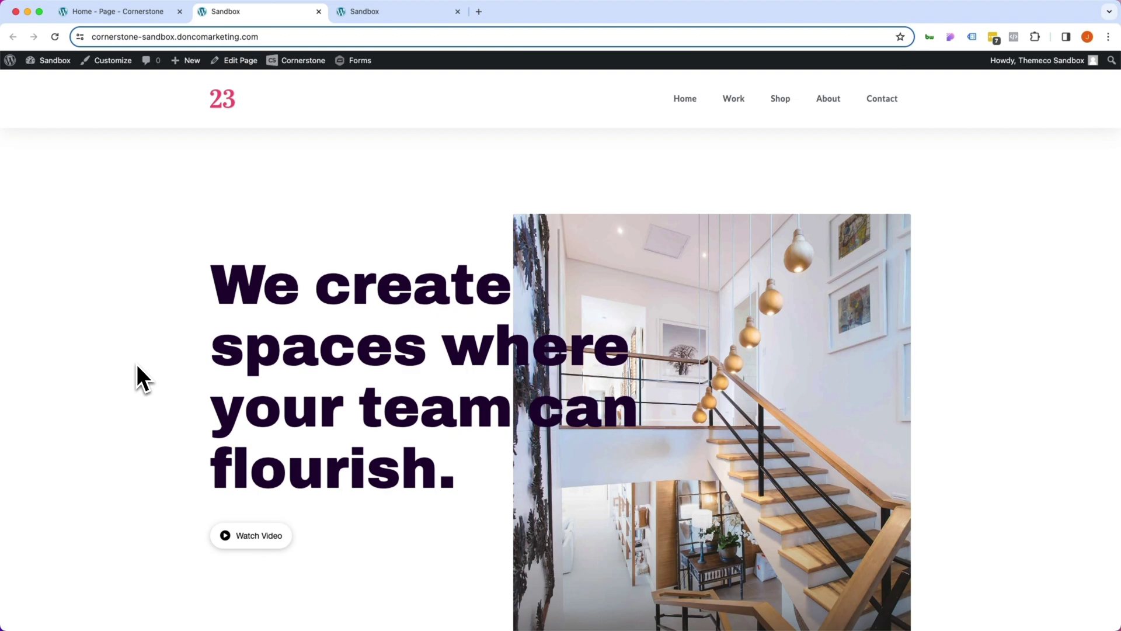
{"action": "left_click", "coordinate": [124, 12]}
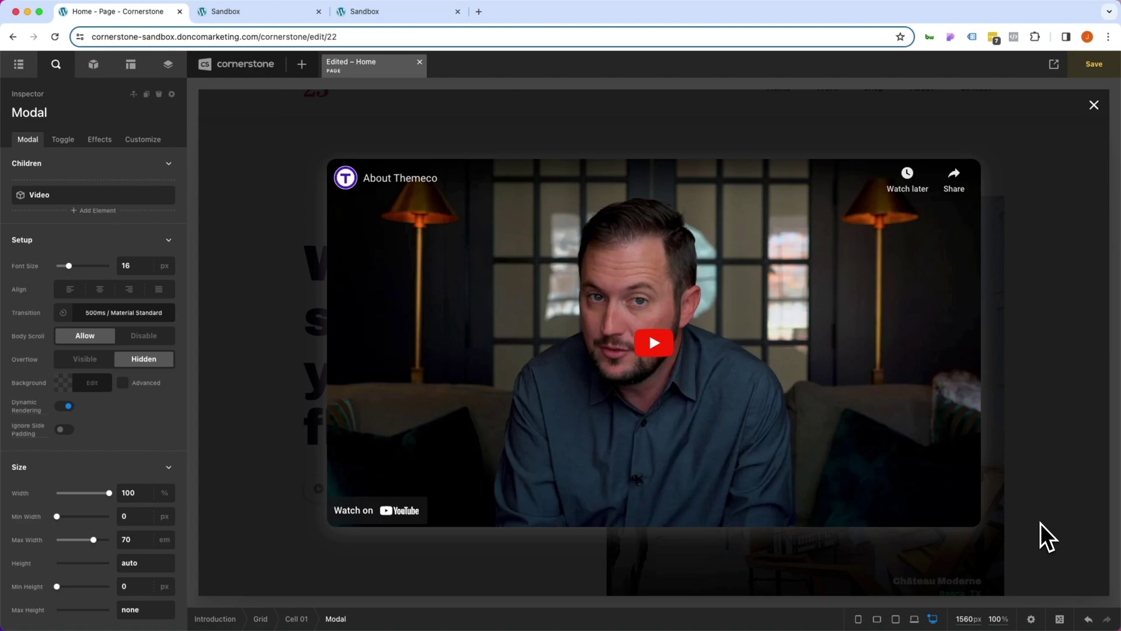
Preview the page at the 480px mobile breakpoint.
{"action": "left_click", "coordinate": [914, 619]}
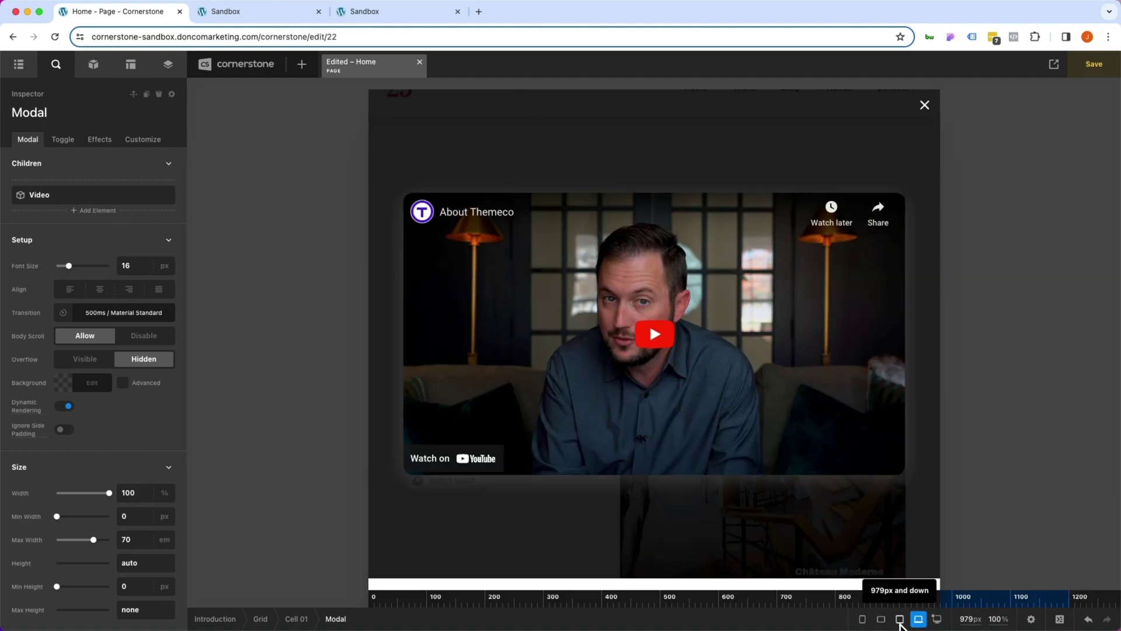
{"action": "left_click", "coordinate": [898, 620]}
{"action": "left_click", "coordinate": [882, 621]}
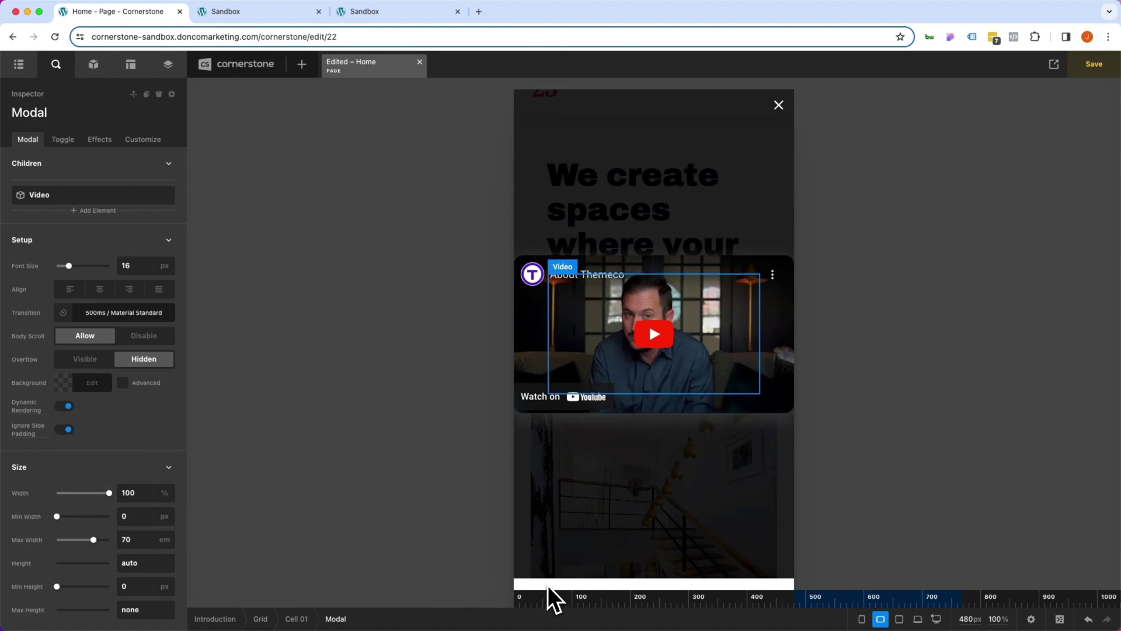
Set the modal's Max Width to 28 em for the small-screen breakpoints, after trying 25 and 30.
{"action": "left_click", "coordinate": [35, 540]}
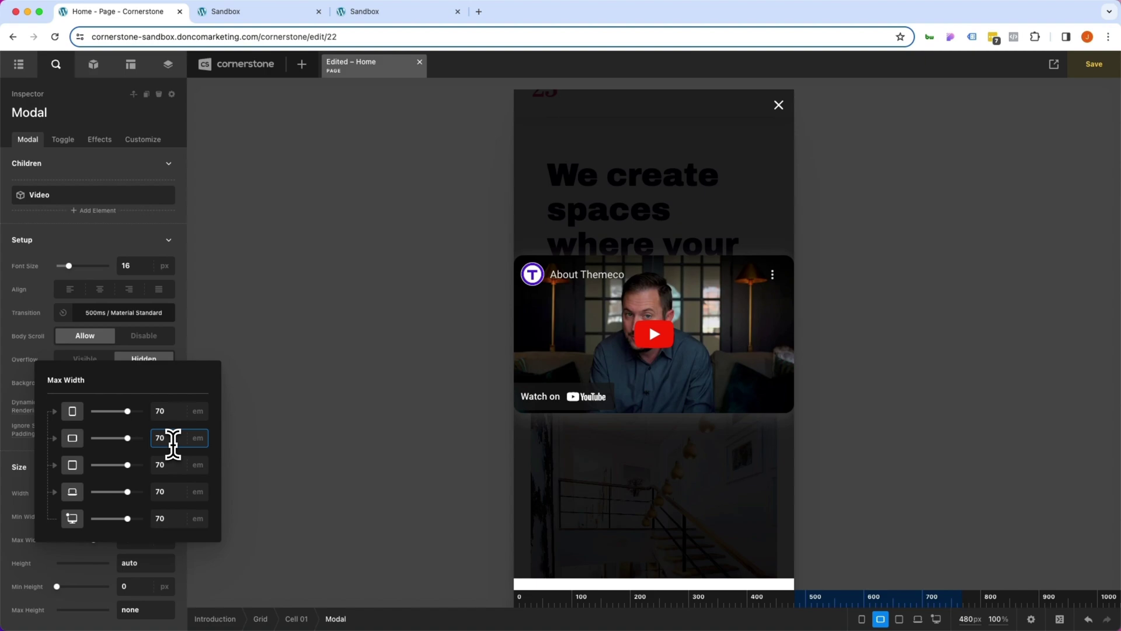
{"action": "double_click", "coordinate": [173, 444]}
{"action": "type", "text": "25"}
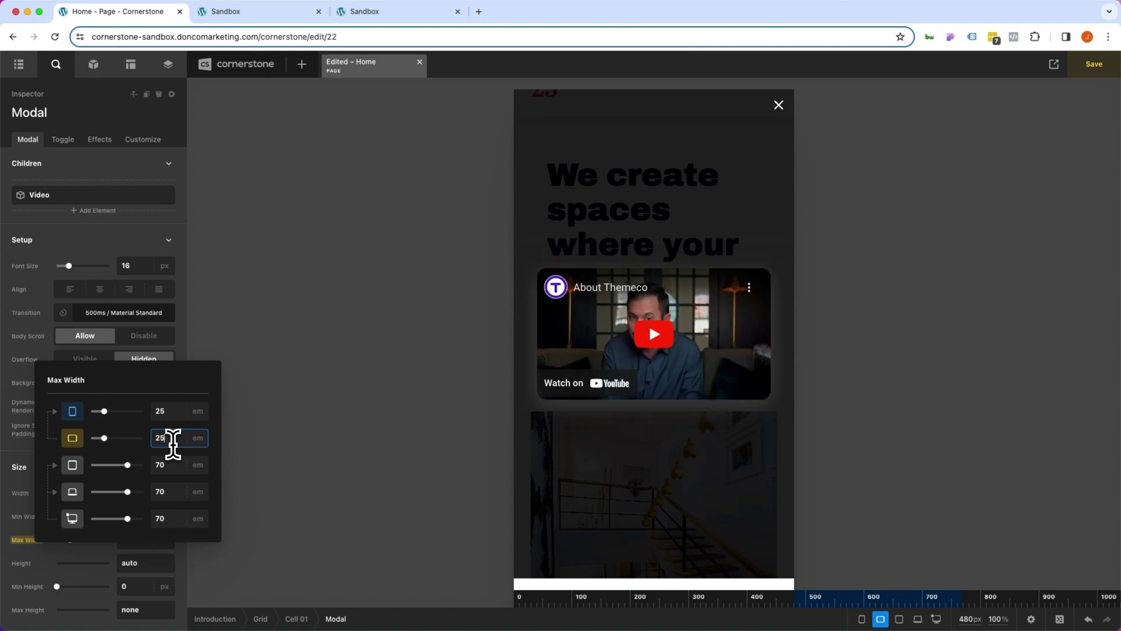
{"action": "double_click", "coordinate": [172, 444]}
{"action": "type", "text": "30"}
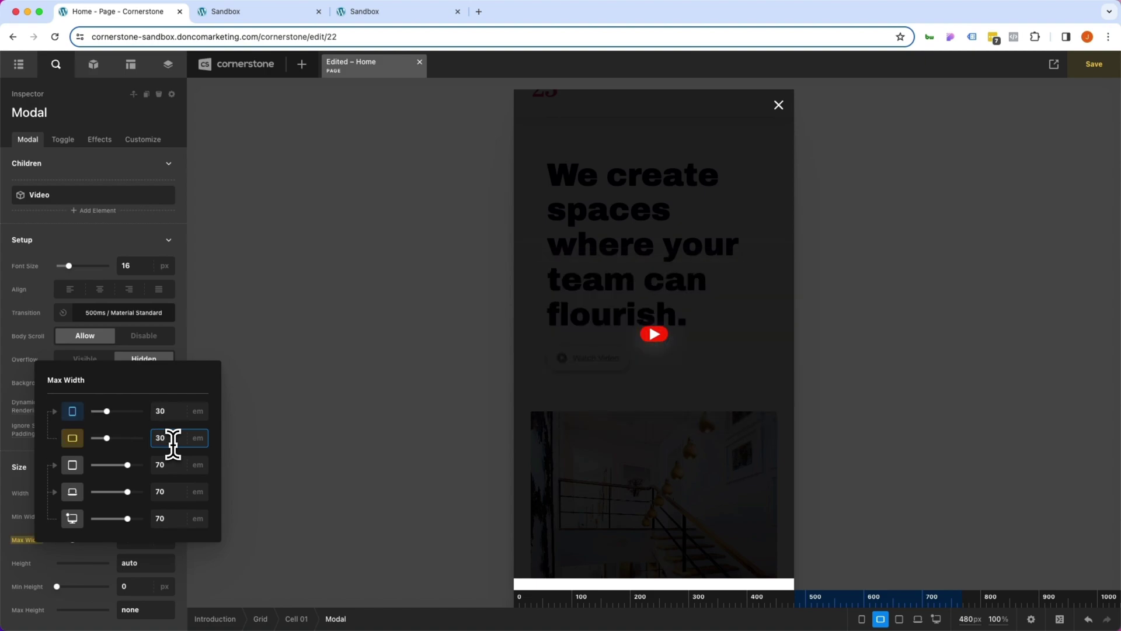
{"action": "double_click", "coordinate": [173, 444]}
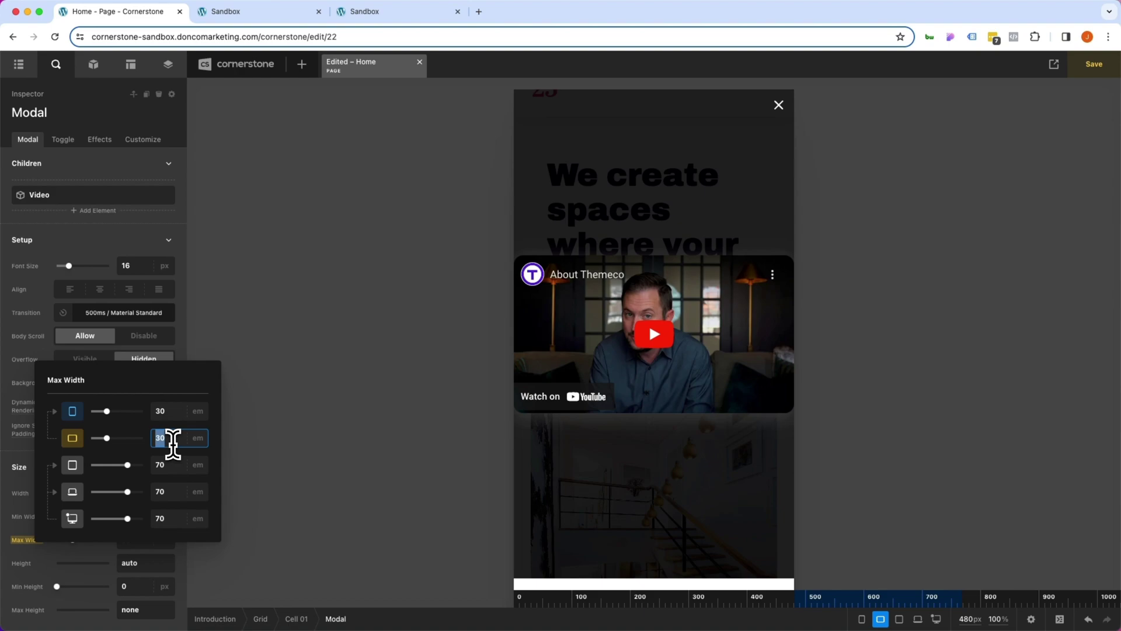
{"action": "type", "text": "28"}
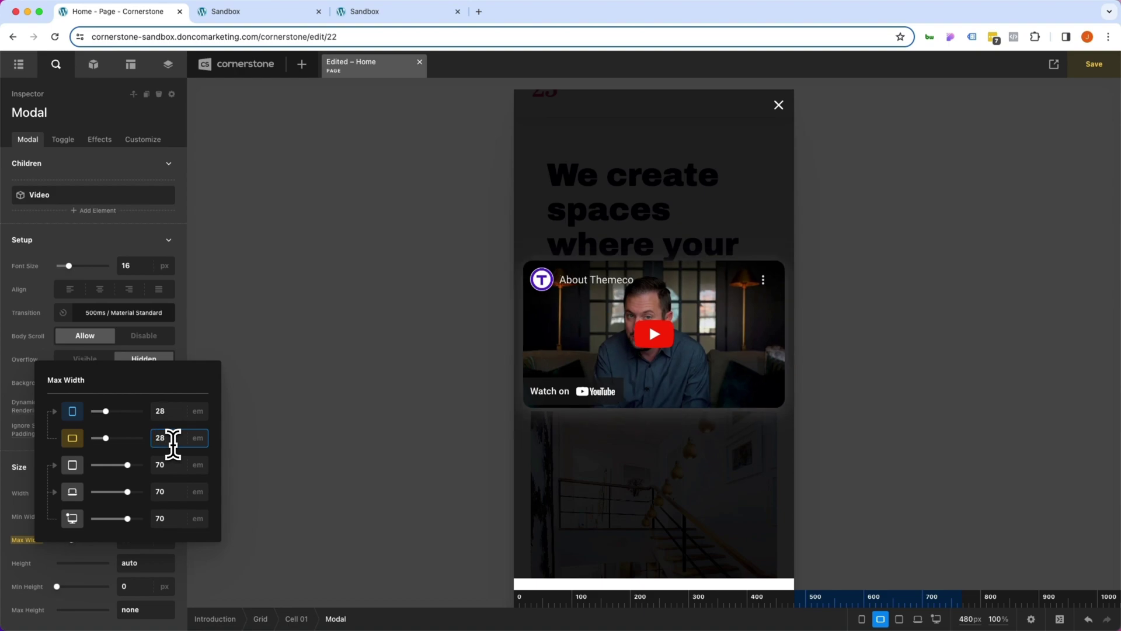